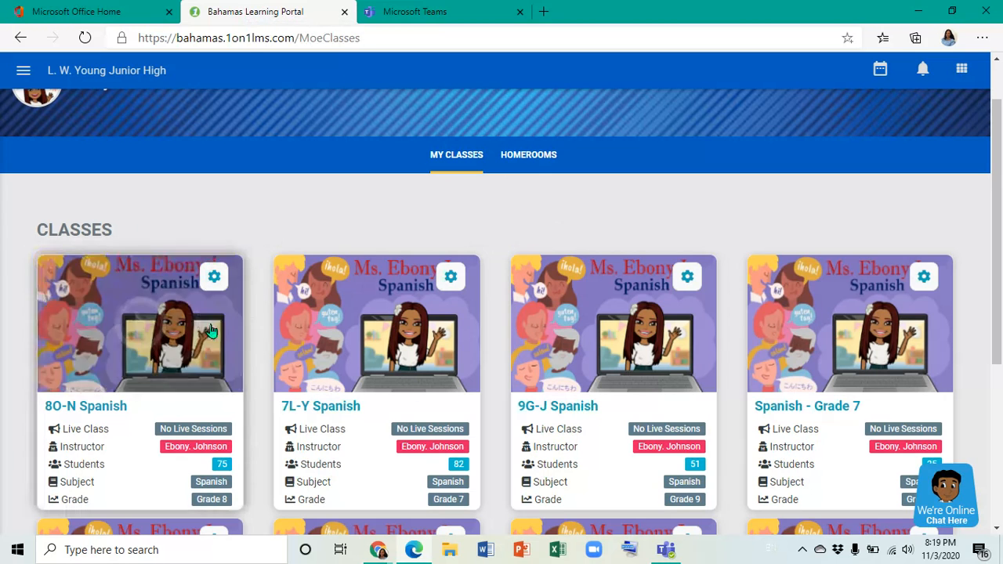
Open the 8O-N Spanish class from the class list in the Bahamas Learning Portal
{"action": "left_click", "coordinate": [421, 21]}
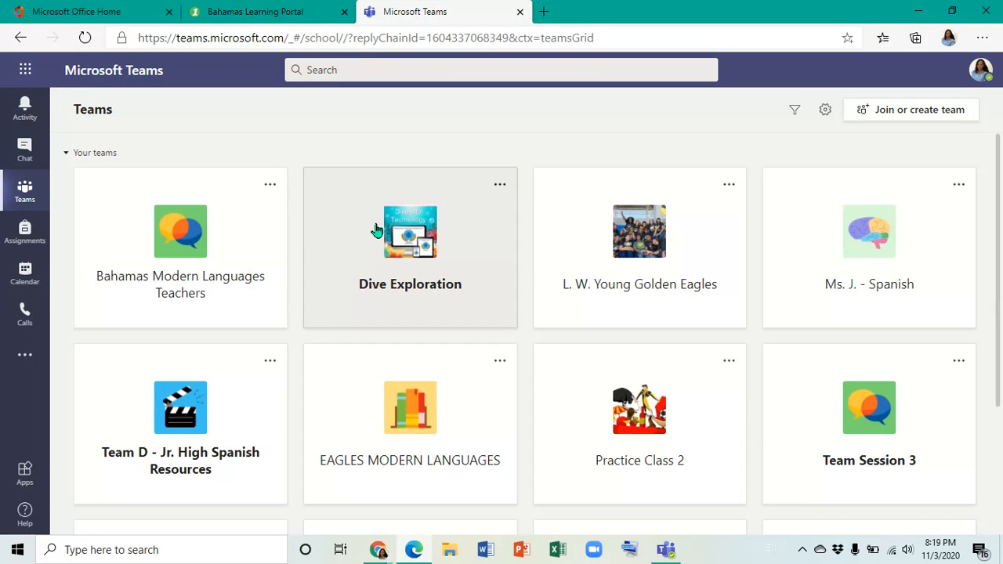
{"action": "left_click", "coordinate": [272, 6]}
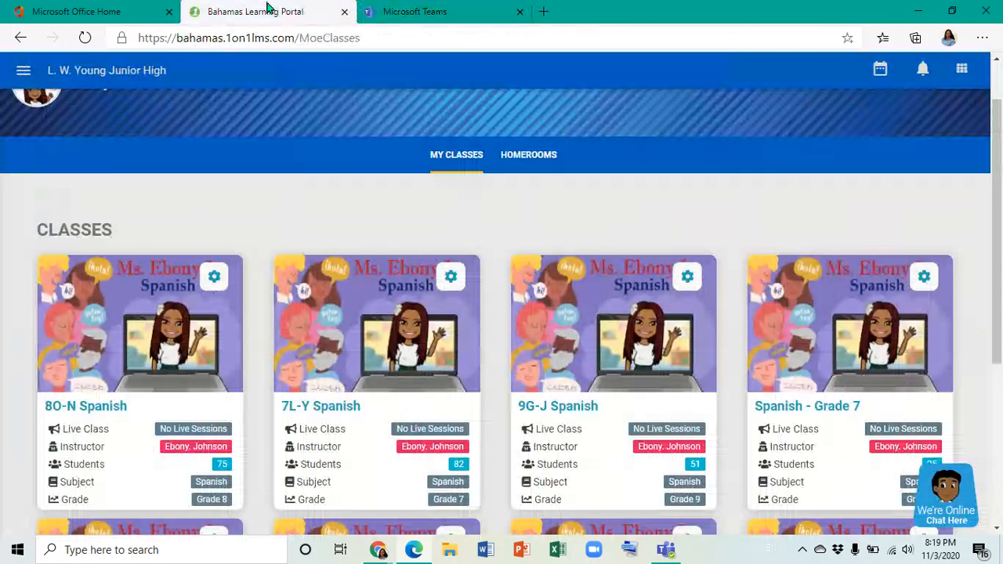
{"action": "left_click", "coordinate": [161, 338]}
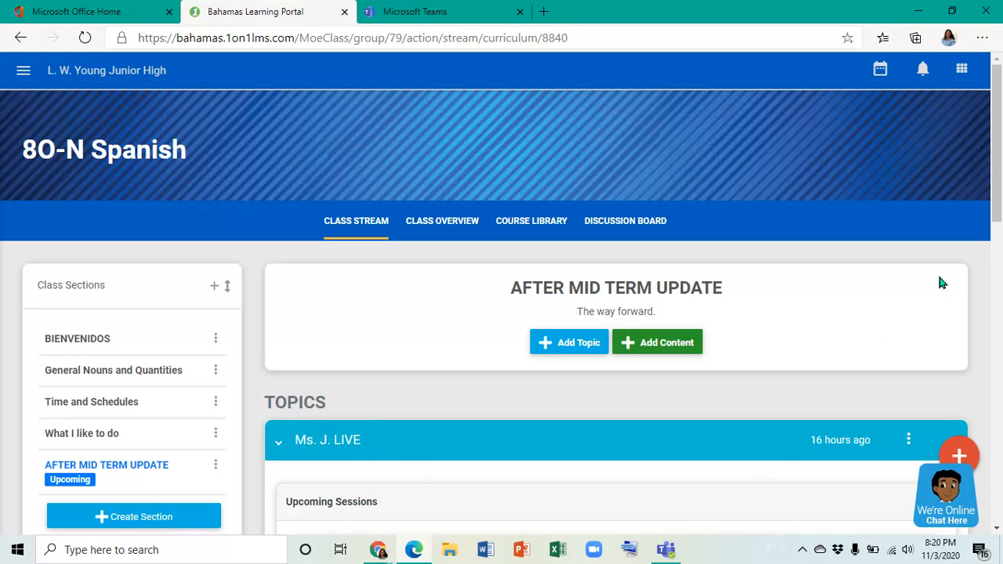
Examine the upcoming session and the live class link announcement under the Ms. J. LIVE topic of the AFTER MID TERM UPDATE section
{"action": "scroll", "coordinate": [997, 156], "scroll_direction": "down", "scroll_amount": 2}
{"action": "scroll", "coordinate": [997, 173], "scroll_direction": "down", "scroll_amount": 1}
{"action": "left_click_drag", "start_coordinate": [997, 208], "coordinate": [999, 257]}
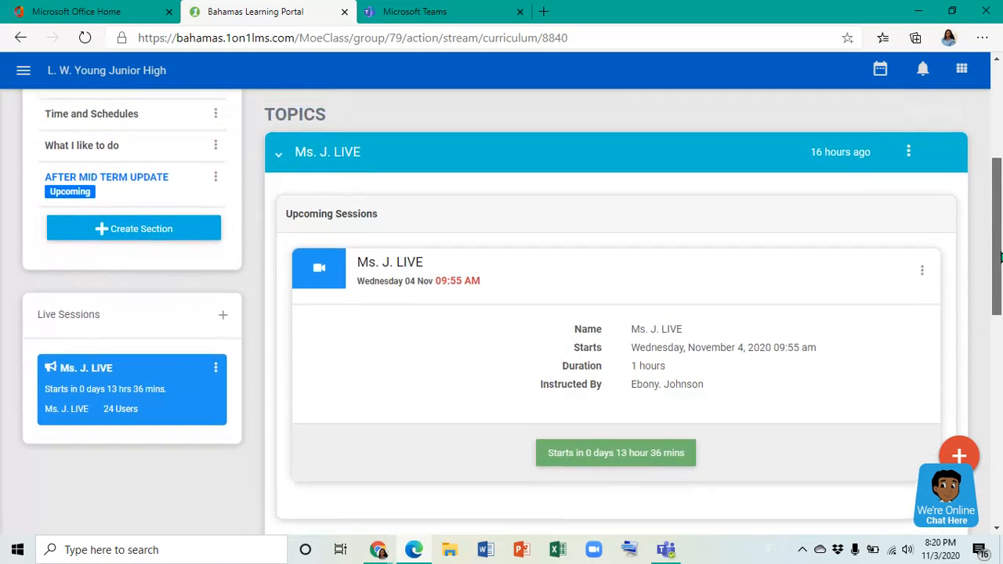
{"action": "left_click_drag", "start_coordinate": [997, 217], "coordinate": [997, 346]}
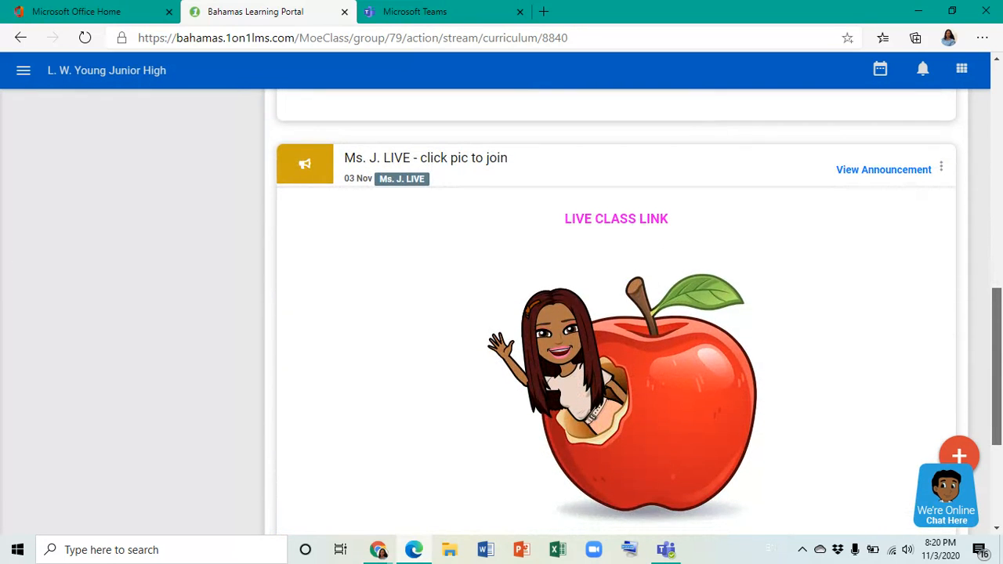
{"action": "scroll", "coordinate": [616, 313], "scroll_direction": "up", "scroll_amount": 4}
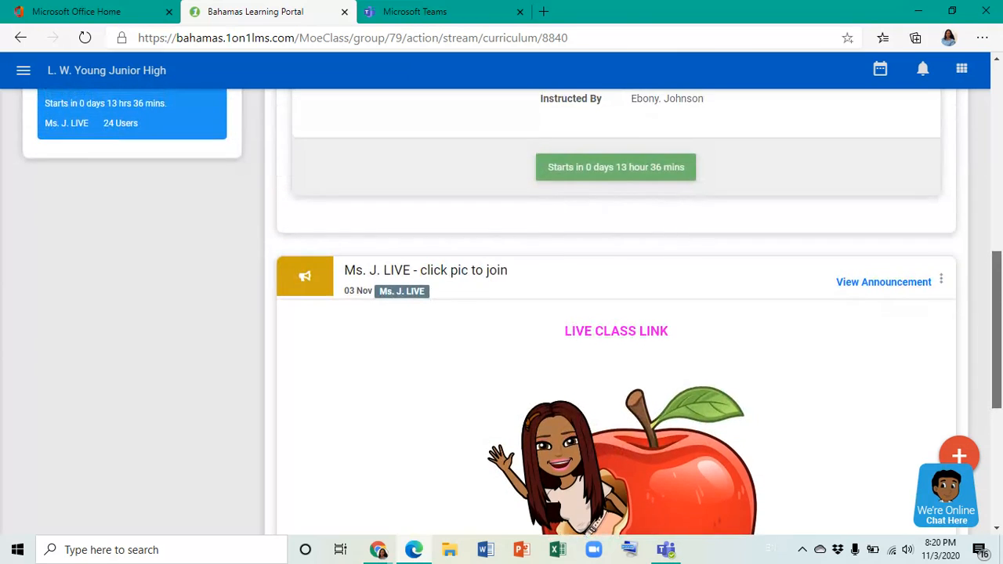
{"action": "scroll", "coordinate": [616, 314], "scroll_direction": "up", "scroll_amount": 1}
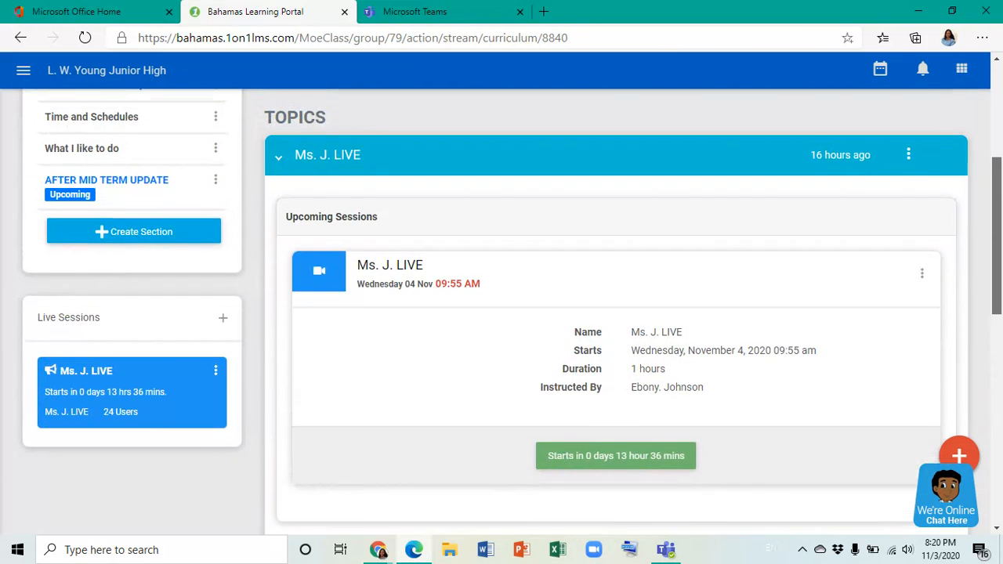
{"action": "scroll", "coordinate": [616, 314], "scroll_direction": "down", "scroll_amount": 4}
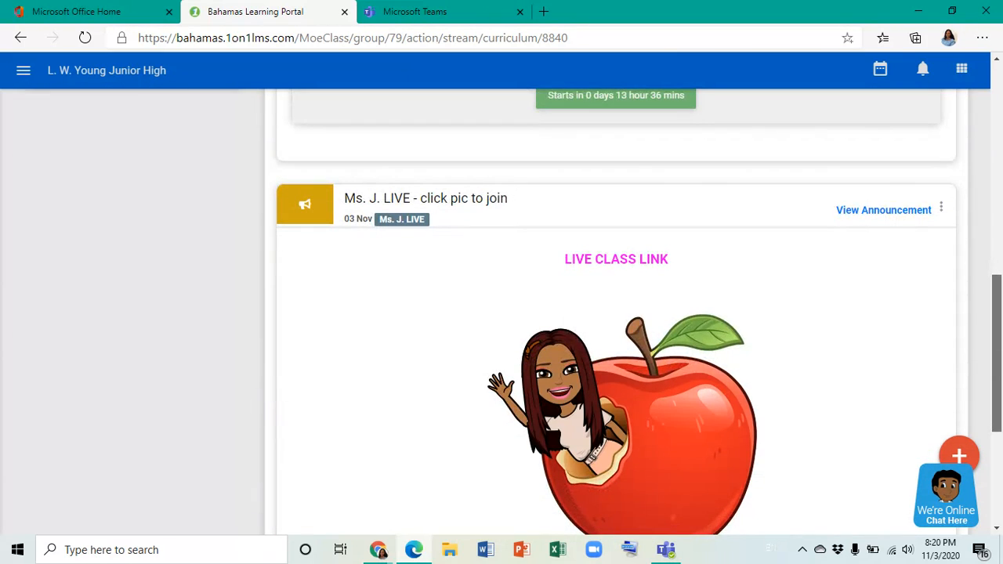
{"action": "scroll", "coordinate": [537, 358], "scroll_direction": "up", "scroll_amount": 5}
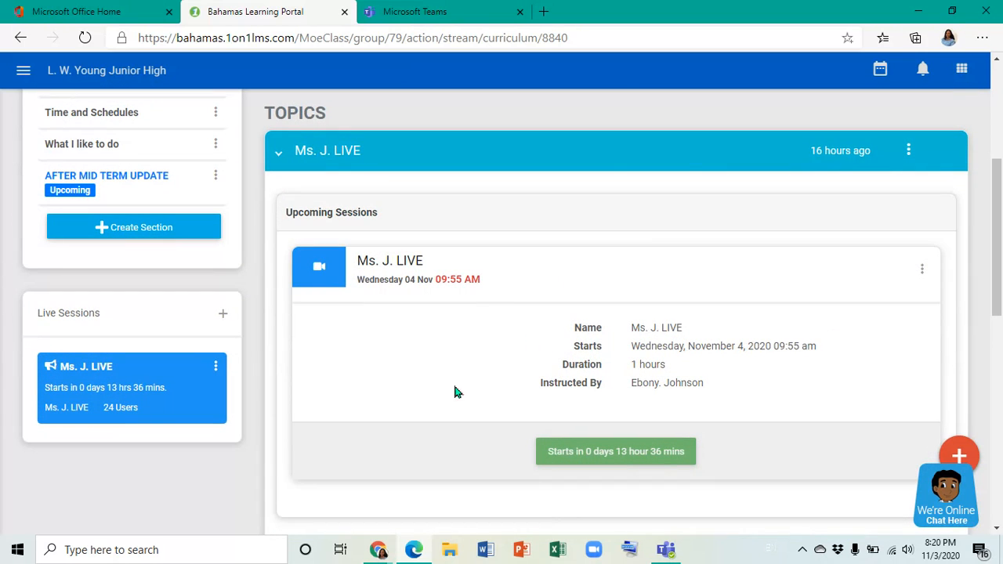
{"action": "left_click_drag", "start_coordinate": [999, 265], "coordinate": [998, 210]}
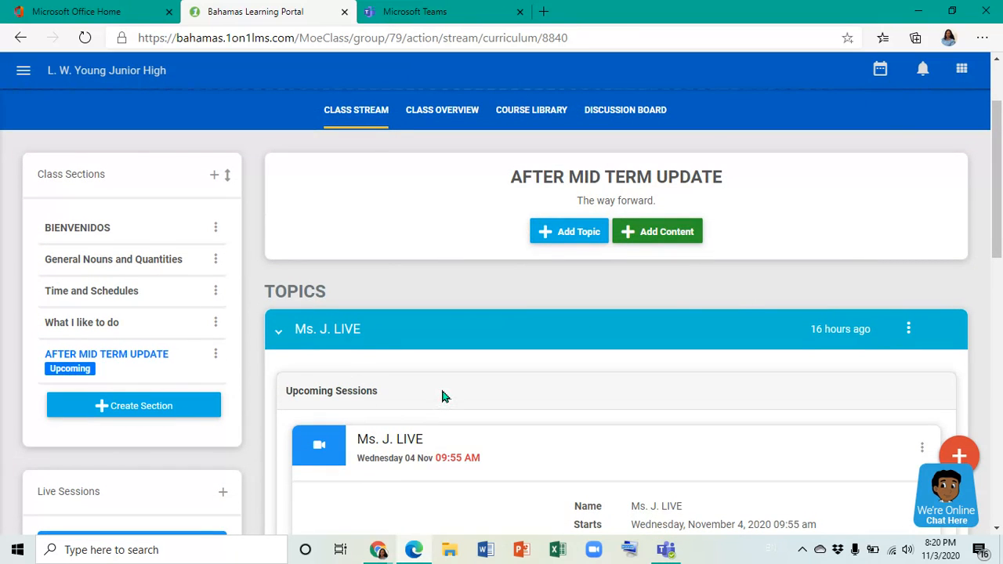
Create a class section named "LIVE CLASS with Ms. J." with the description "Come here to access Live Sessions."
{"action": "left_click", "coordinate": [132, 422]}
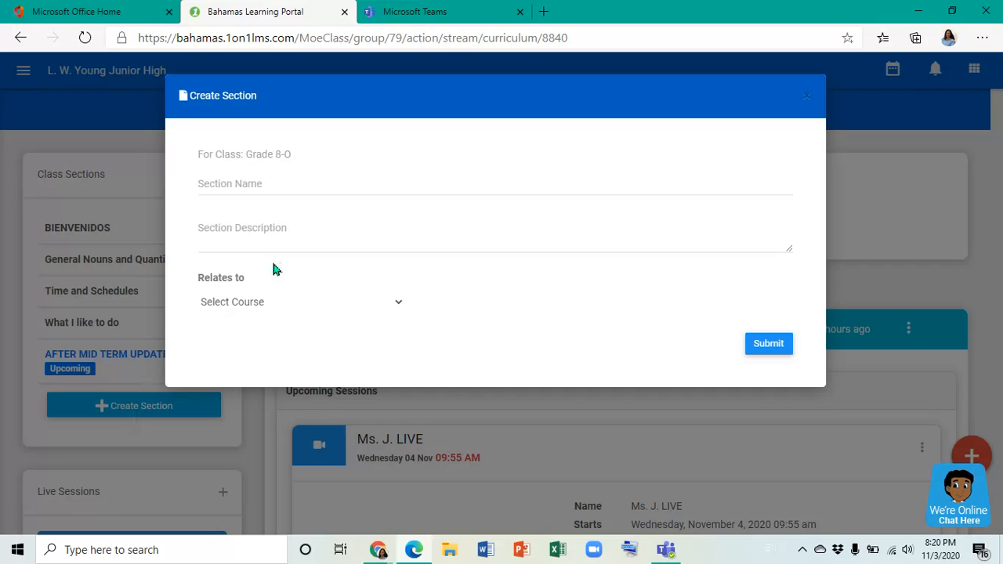
{"action": "left_click", "coordinate": [268, 186]}
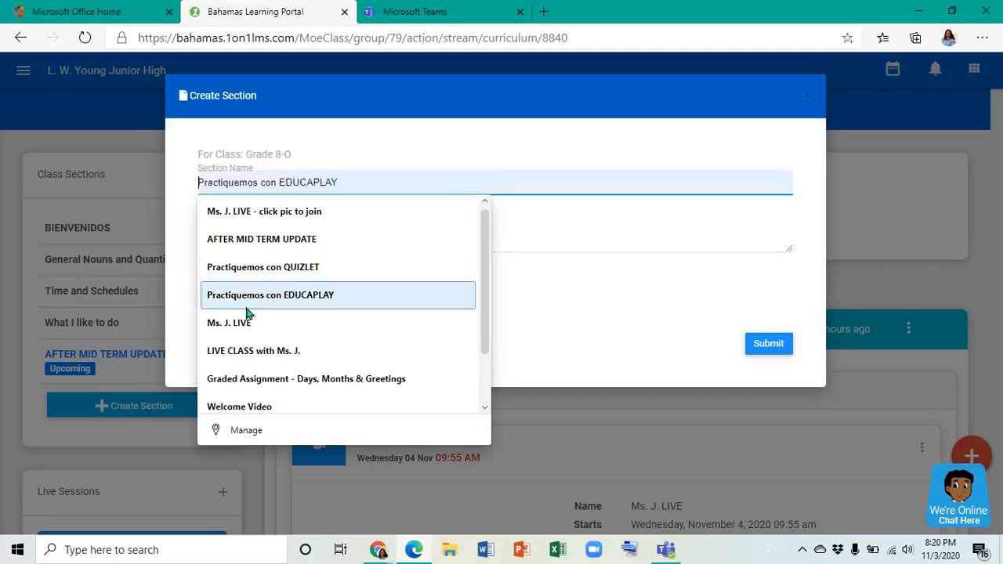
{"action": "left_click", "coordinate": [259, 353]}
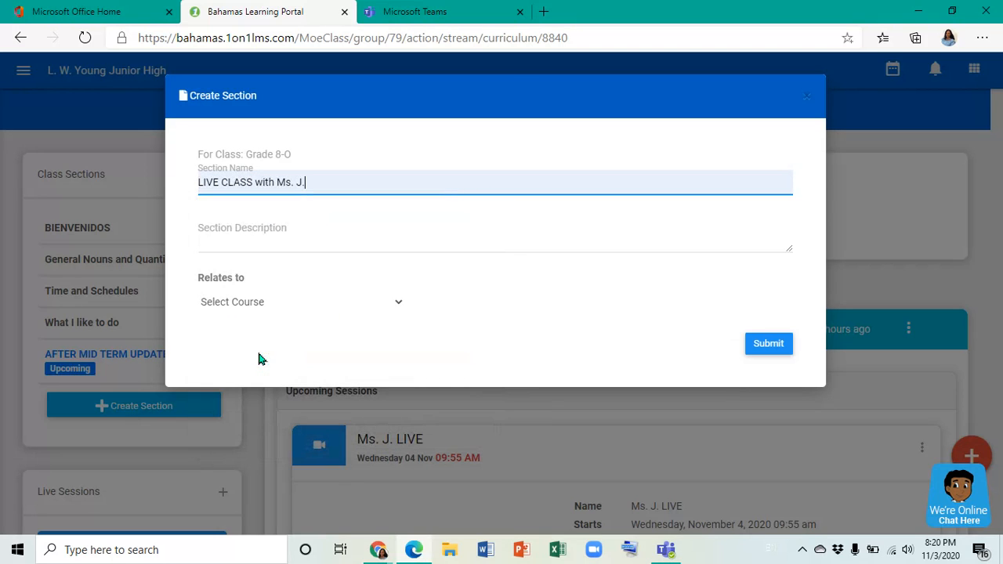
{"action": "left_click", "coordinate": [283, 237]}
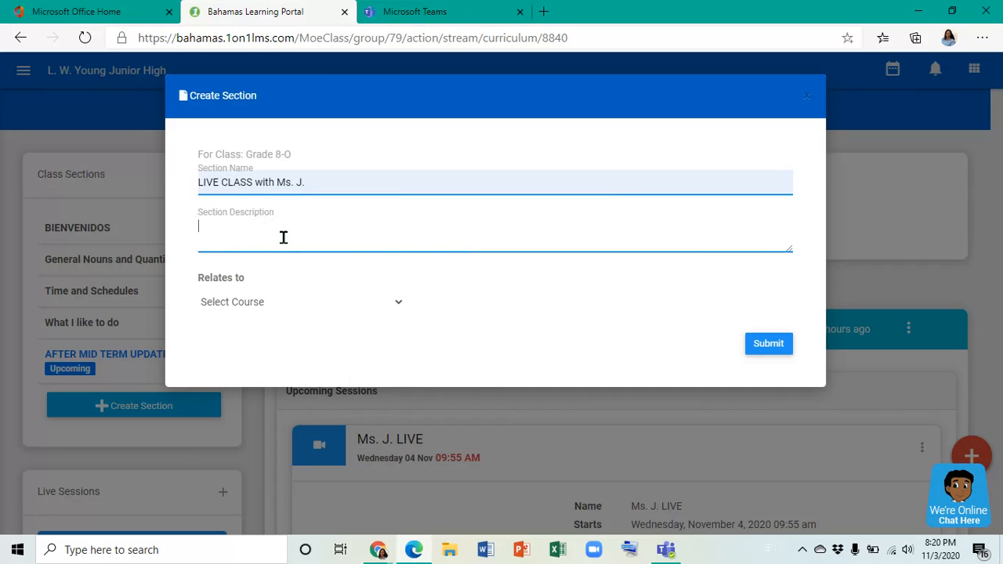
{"action": "type", "text": "Come here to access Live Sessions."}
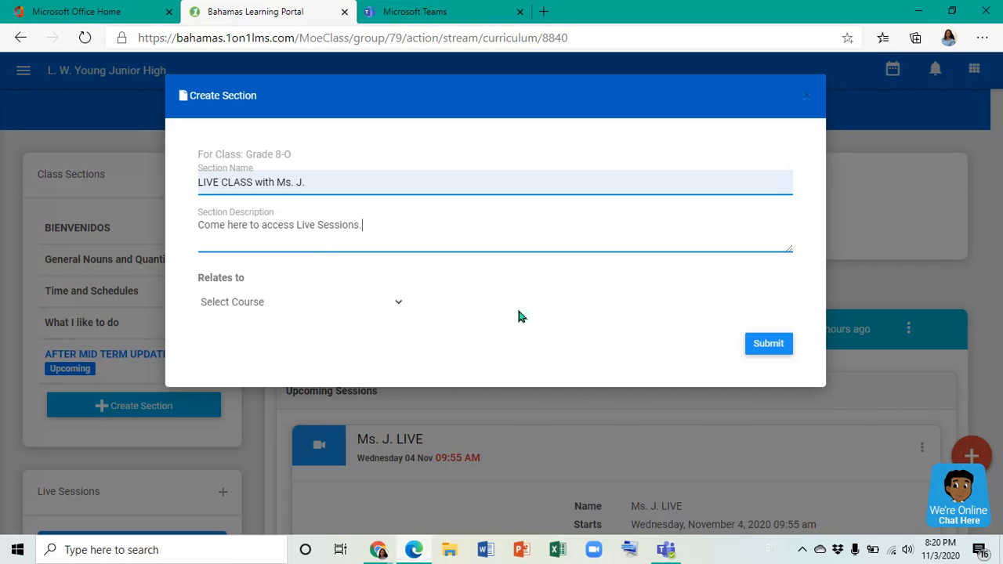
{"action": "left_click", "coordinate": [790, 346]}
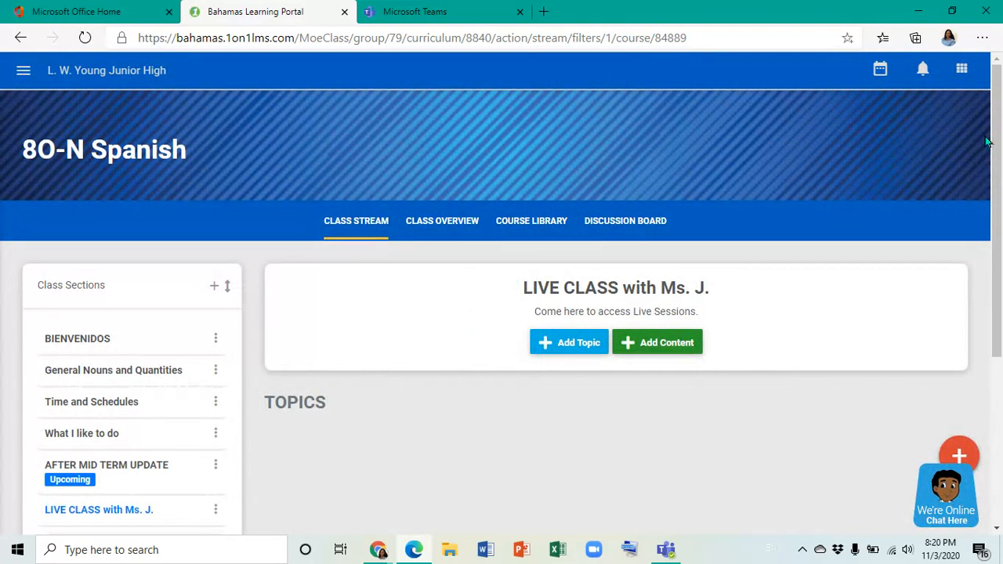
Add a topic named "Ms. J. LIVE" to the new LIVE CLASS with Ms. J. section
{"action": "scroll", "coordinate": [867, 231], "scroll_direction": "down", "scroll_amount": 1}
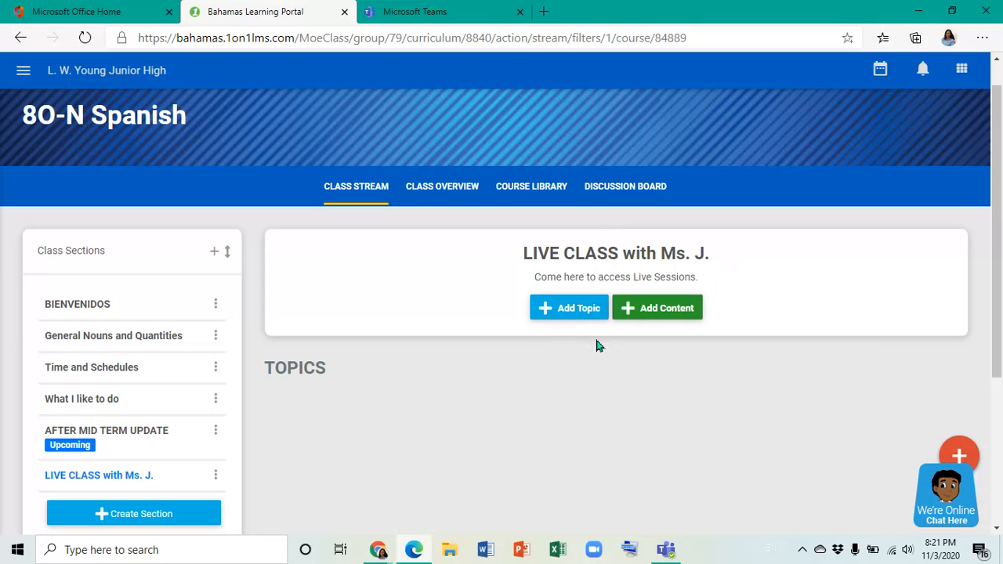
{"action": "left_click", "coordinate": [568, 309]}
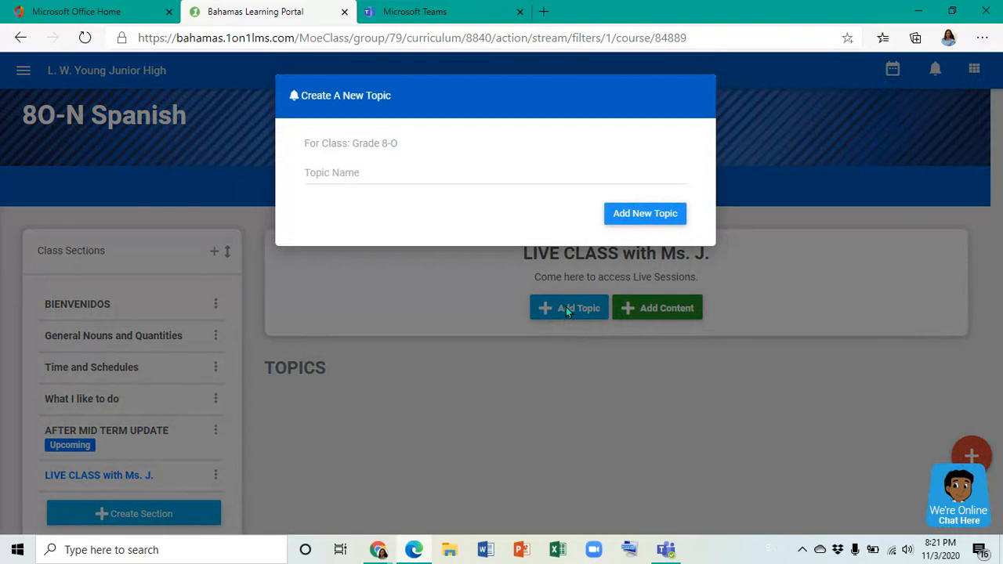
{"action": "left_click", "coordinate": [425, 171]}
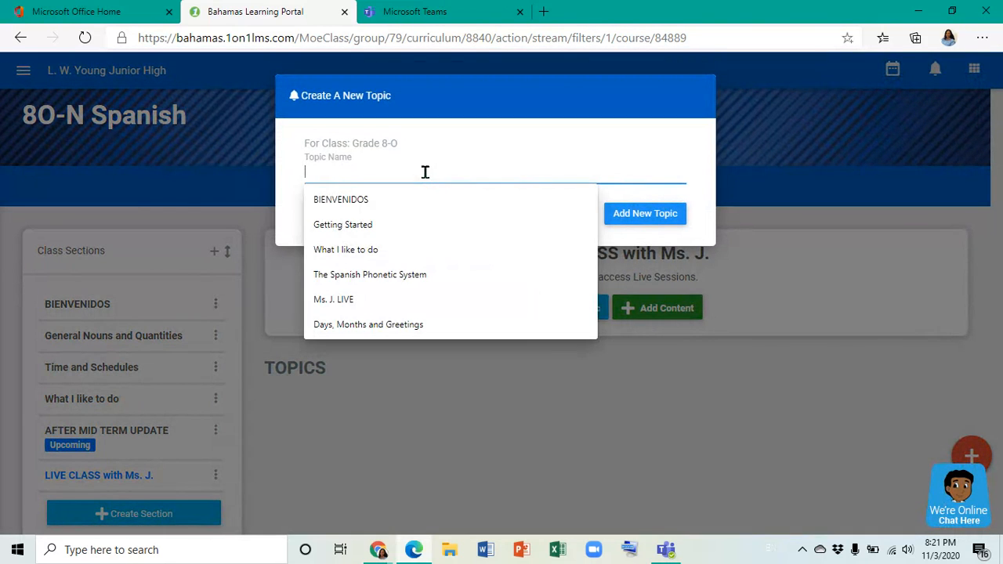
{"action": "left_click", "coordinate": [376, 303]}
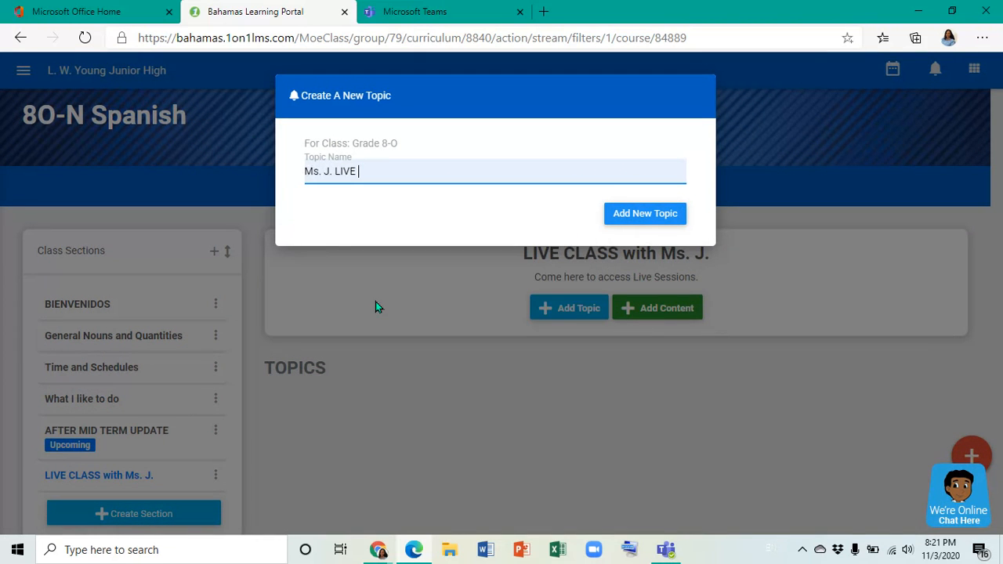
{"action": "left_click", "coordinate": [621, 219]}
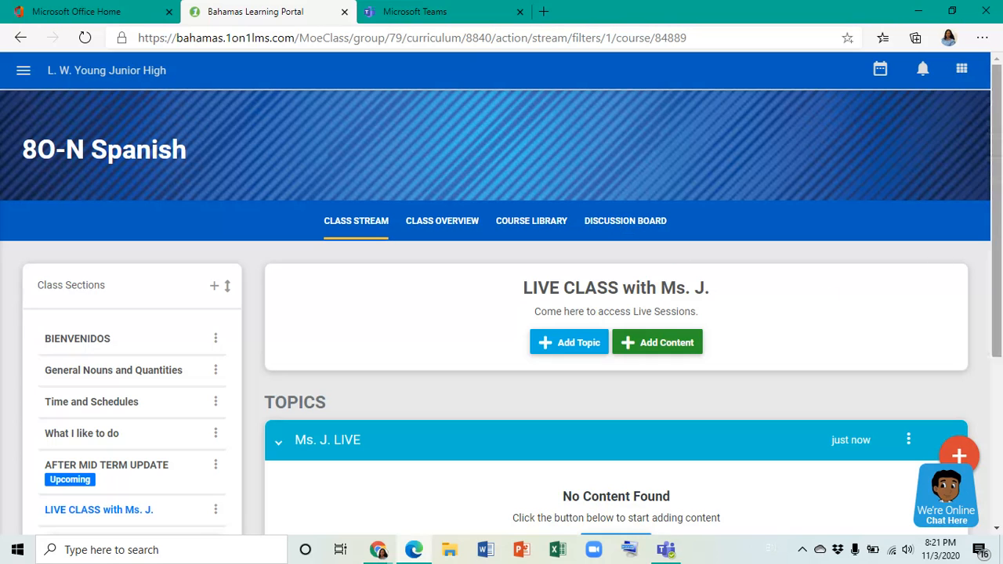
Start a custom live session as new content of the topic, using the Ms. J. LIVE lesson
{"action": "scroll", "coordinate": [766, 290], "scroll_direction": "down", "scroll_amount": 2}
{"action": "left_click", "coordinate": [629, 428]}
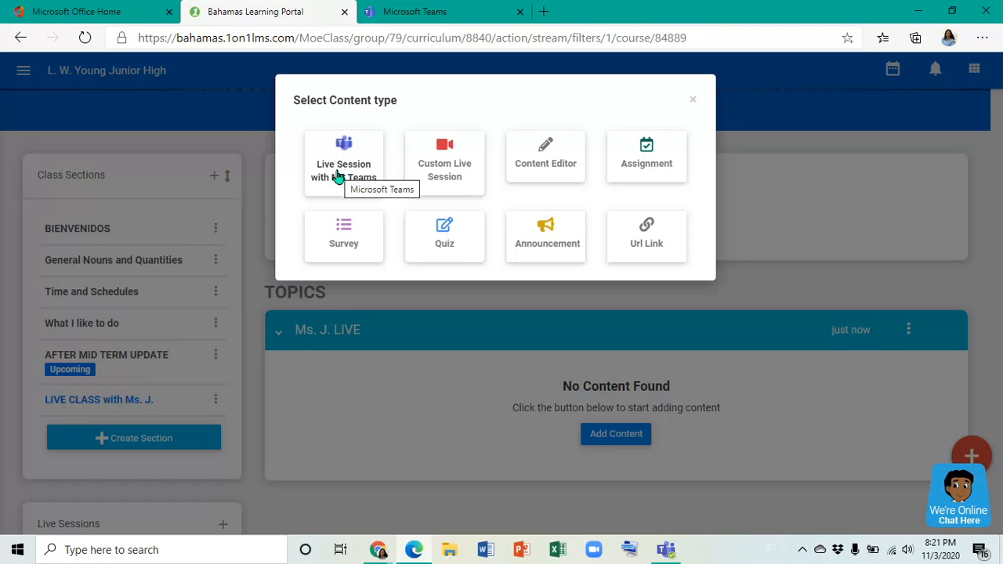
{"action": "left_click", "coordinate": [451, 171]}
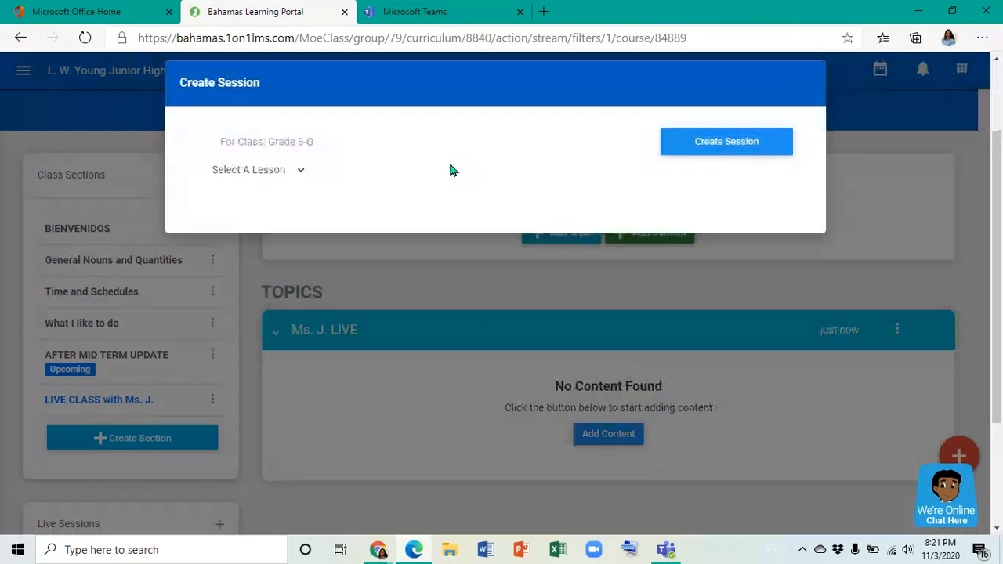
{"action": "left_click", "coordinate": [299, 185]}
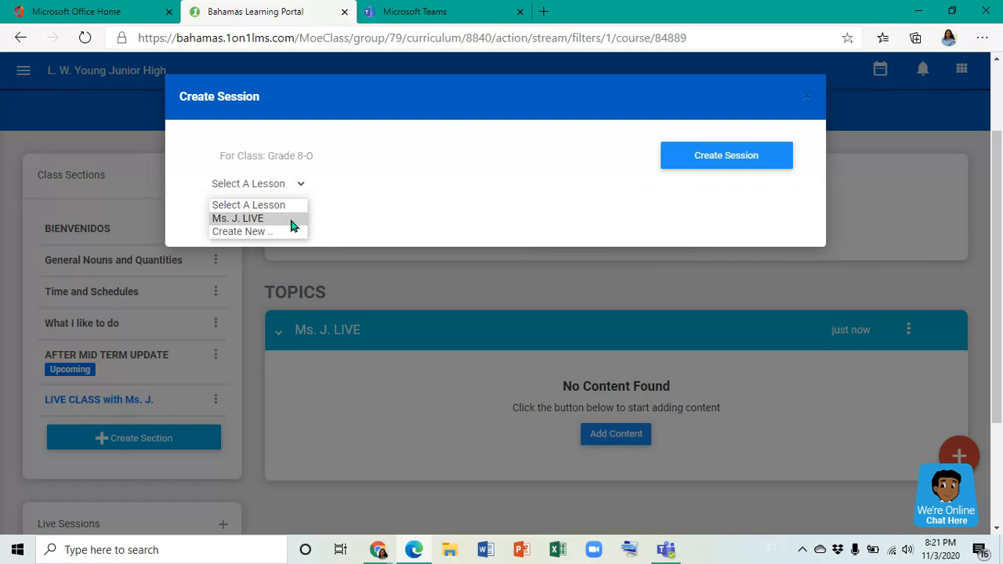
{"action": "left_click", "coordinate": [292, 221]}
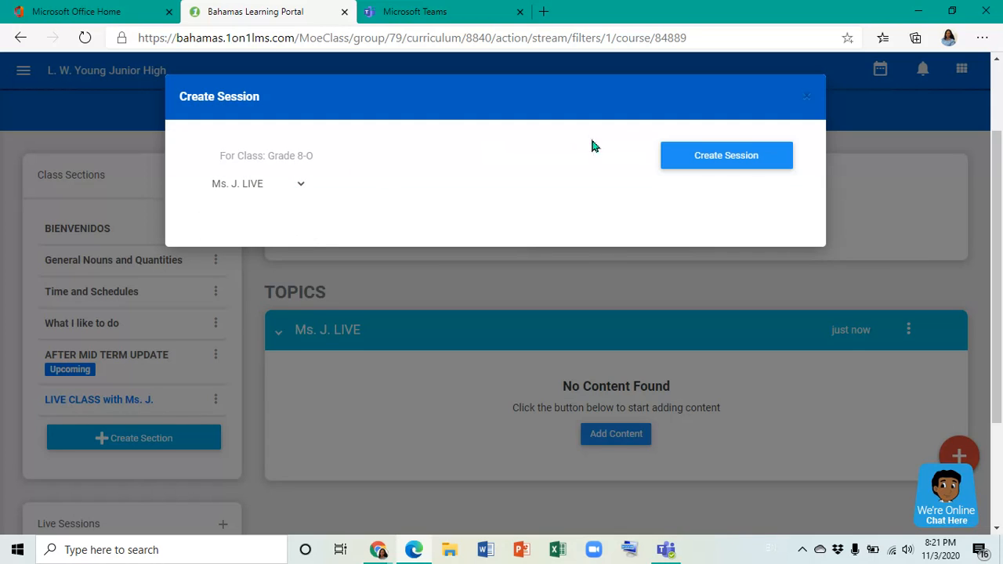
{"action": "left_click", "coordinate": [712, 156]}
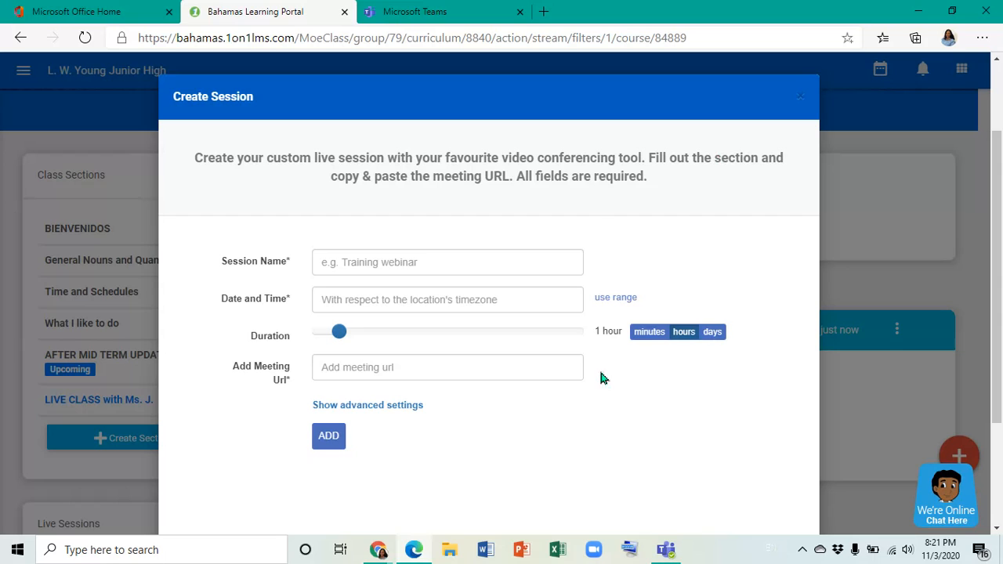
Name the custom live session "LIVE CLASS with Ms. J."
{"action": "left_click", "coordinate": [415, 262]}
{"action": "type", "text": "li"}
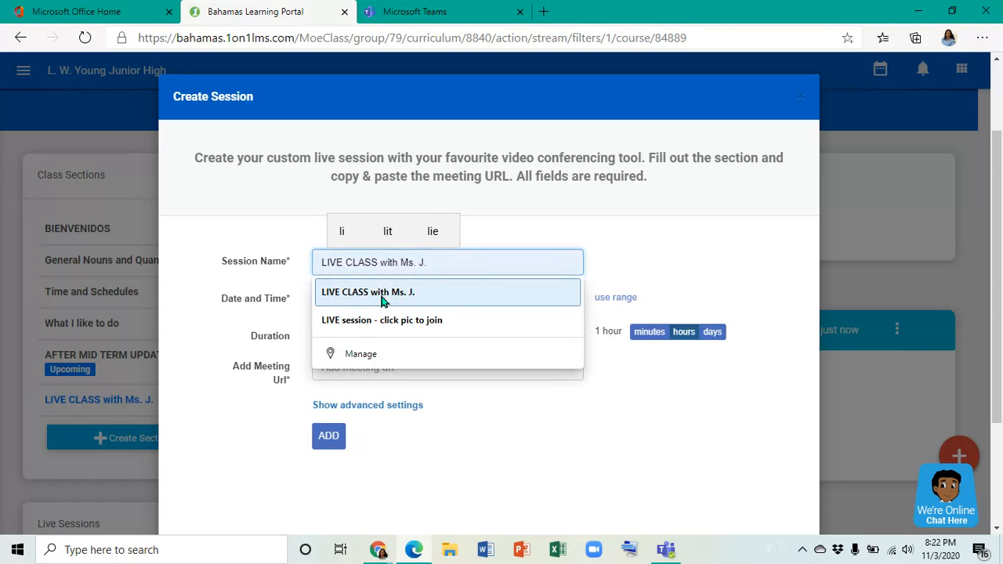
{"action": "left_click", "coordinate": [384, 302]}
Set the session's date and time to 06/11/2020 11:05
{"action": "left_click", "coordinate": [352, 300]}
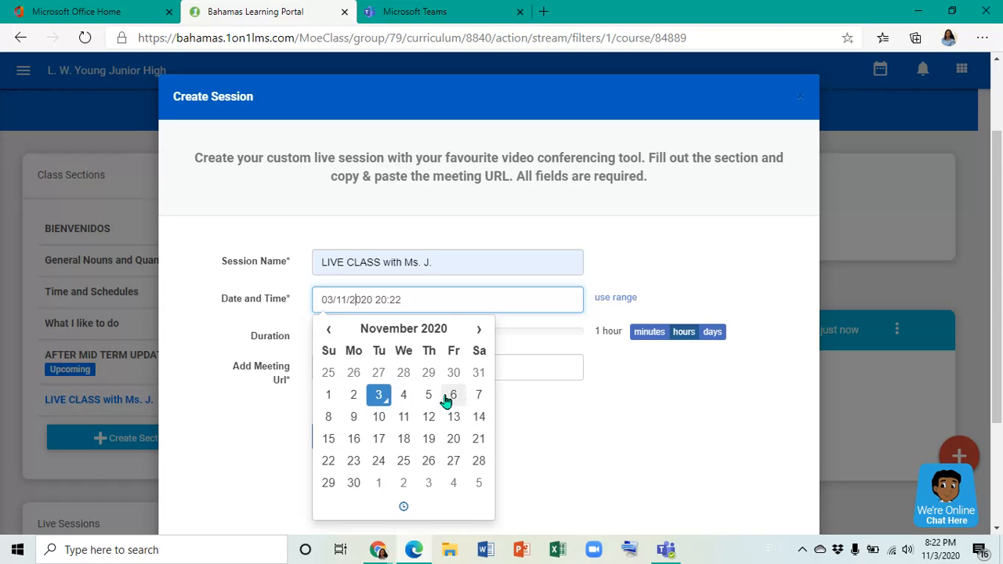
{"action": "left_click", "coordinate": [452, 396]}
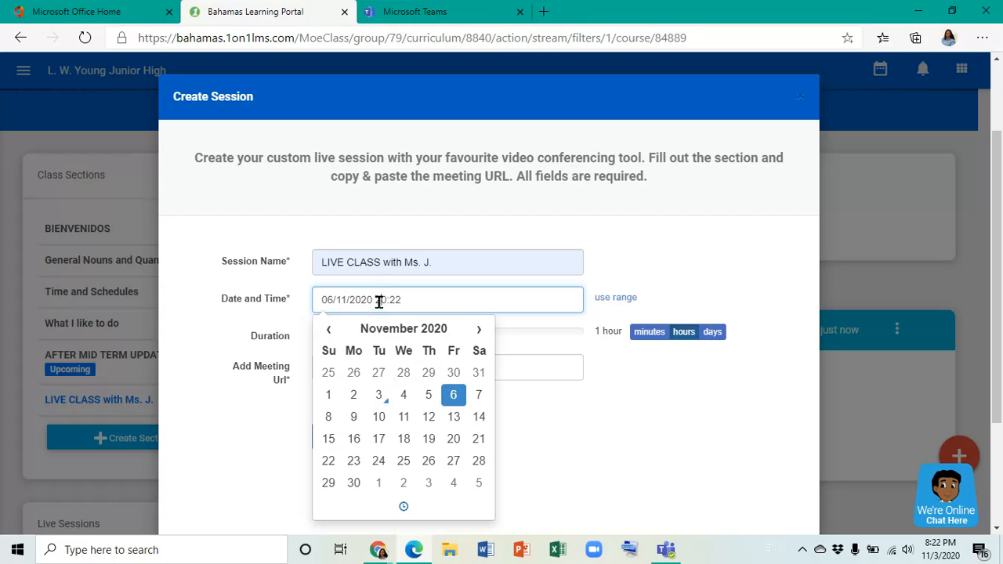
{"action": "key", "text": "BackSpace"}
{"action": "key", "text": "BackSpace"}
{"action": "type", "text": "11"}
{"action": "key", "text": "Delete"}
{"action": "type", "text": "10"}
{"action": "key", "text": "Delete"}
{"action": "key", "text": "BackSpace"}
{"action": "key", "text": "BackSpace"}
{"action": "type", "text": "05"}
{"action": "left_click", "coordinate": [614, 389]}
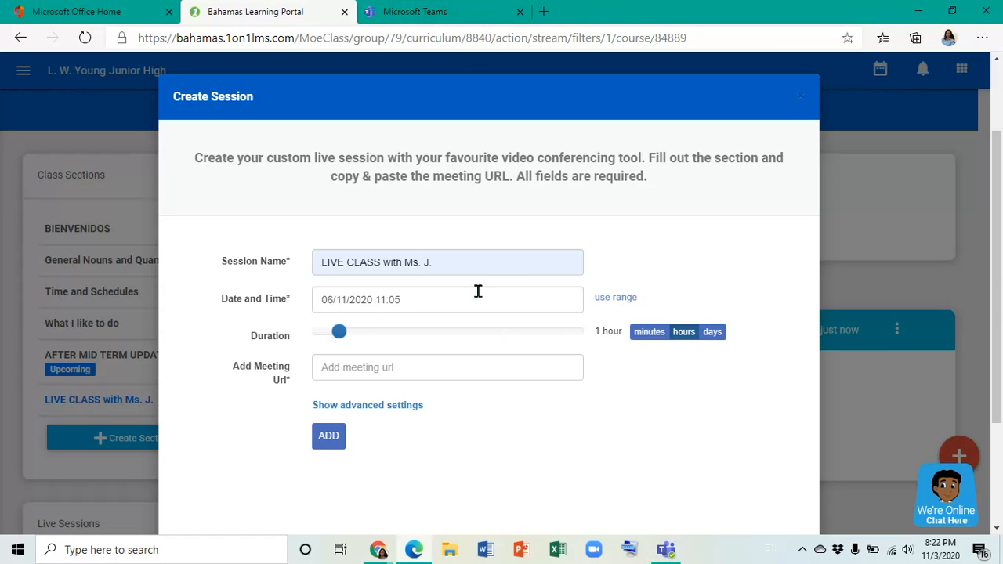
Switch to Microsoft Teams and open a new scheduled meeting form for the General channel of the 8th Grade Spanish - Middle team
{"action": "left_click", "coordinate": [421, 10]}
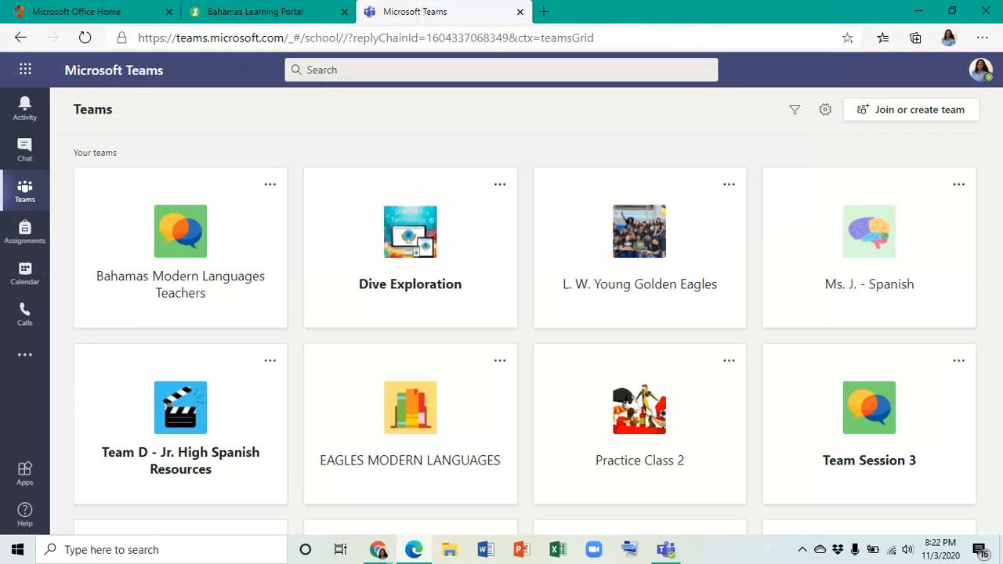
{"action": "scroll", "coordinate": [525, 313], "scroll_direction": "down", "scroll_amount": 2}
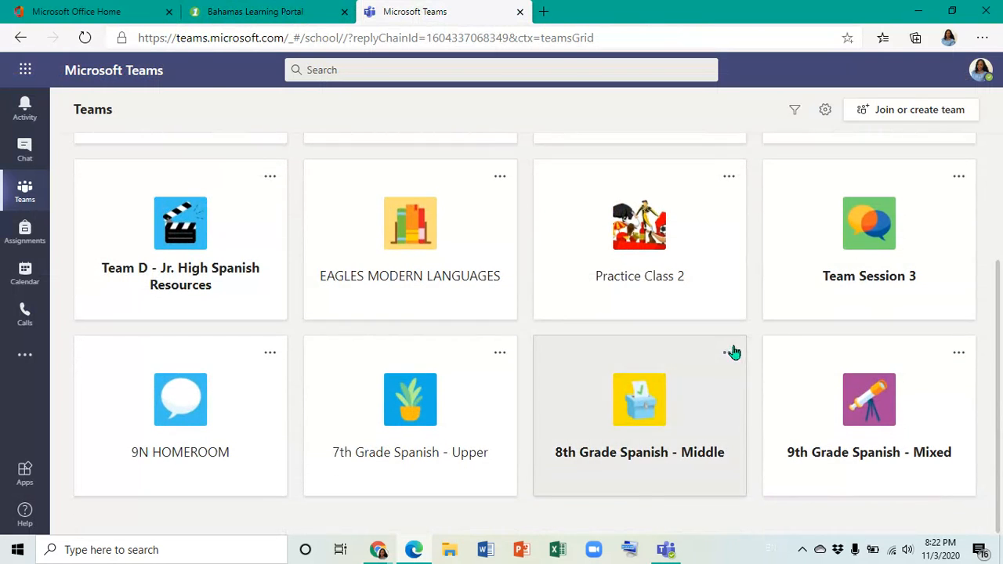
{"action": "left_click", "coordinate": [669, 400]}
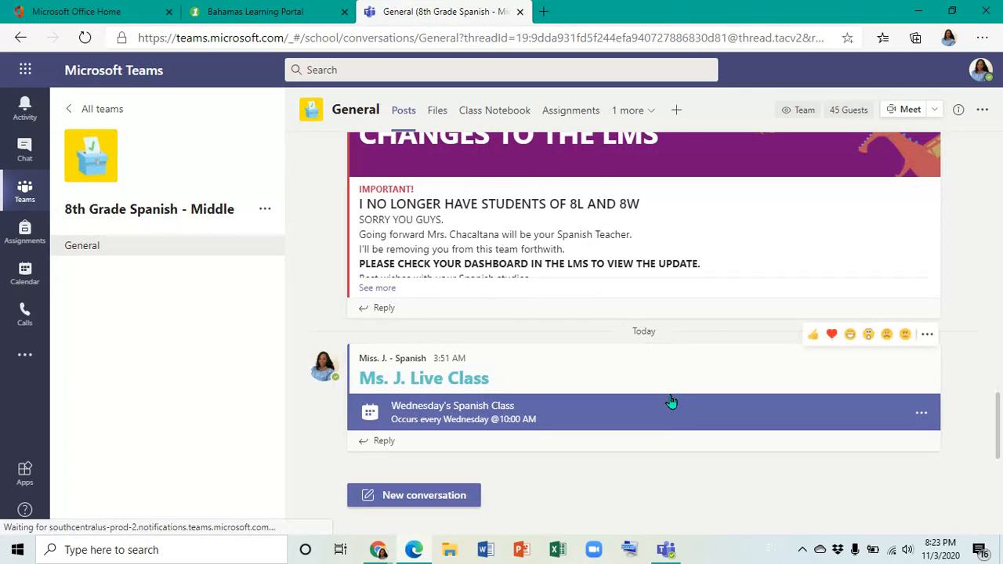
{"action": "left_click", "coordinate": [937, 117]}
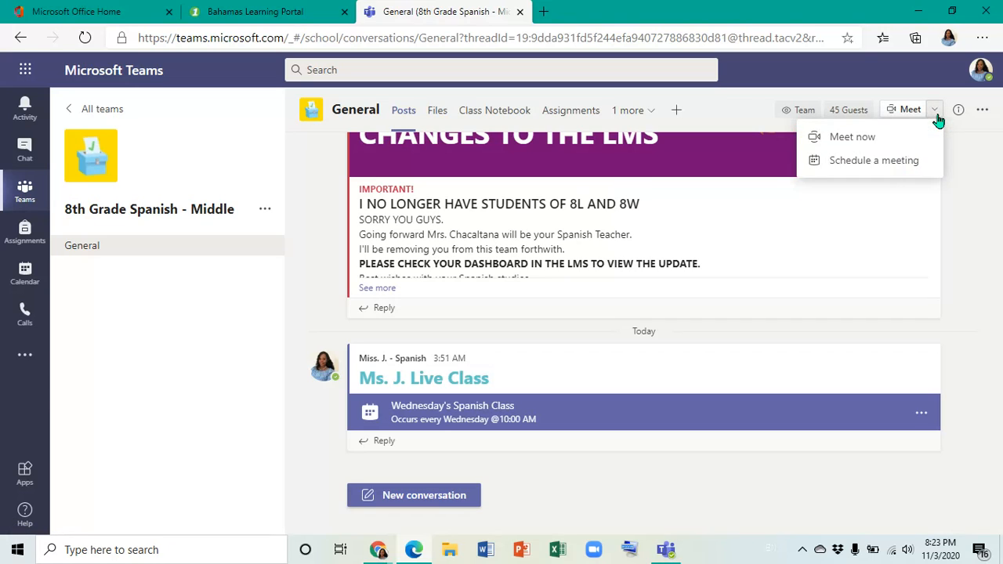
{"action": "left_click", "coordinate": [907, 170]}
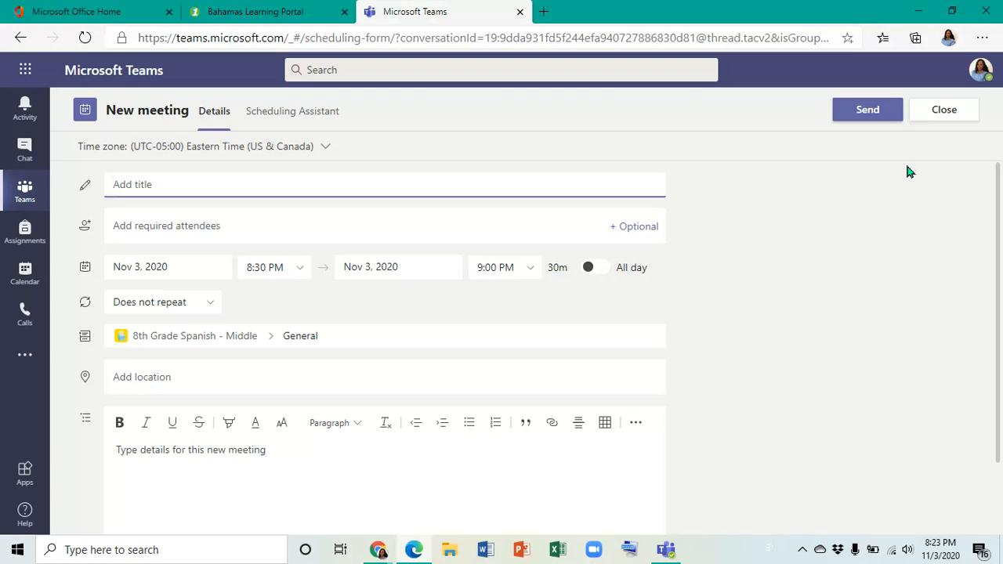
Title the new meeting "Ms. J. - Live Class"
{"action": "type", "text": "mi"}
{"action": "key", "text": "BackSpace"}
{"action": "key", "text": "BackSpace"}
{"action": "type", "text": "mS"}
{"action": "key", "text": "BackSpace"}
{"action": "key", "text": "BackSpace"}
{"action": "type", "text": "Mi"}
{"action": "key", "text": "BackSpace"}
{"action": "key", "text": "BackSpace"}
{"action": "type", "text": "m"}
{"action": "key", "text": "BackSpace"}
{"action": "type", "text": "Ms. J. - Live Class -"}
{"action": "left_click", "coordinate": [394, 232]}
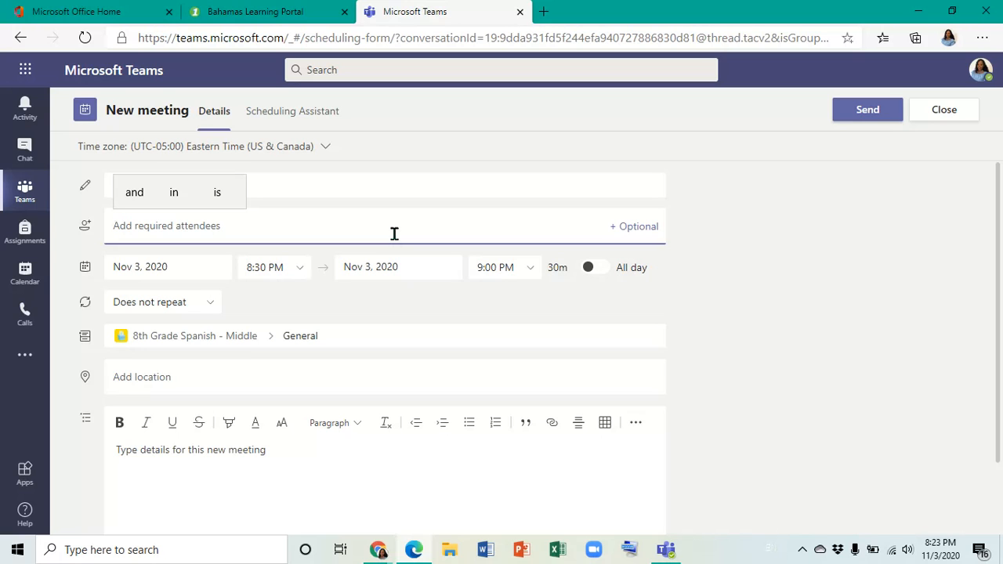
{"action": "type", "text": "S"}
{"action": "key", "text": "BackSpace"}
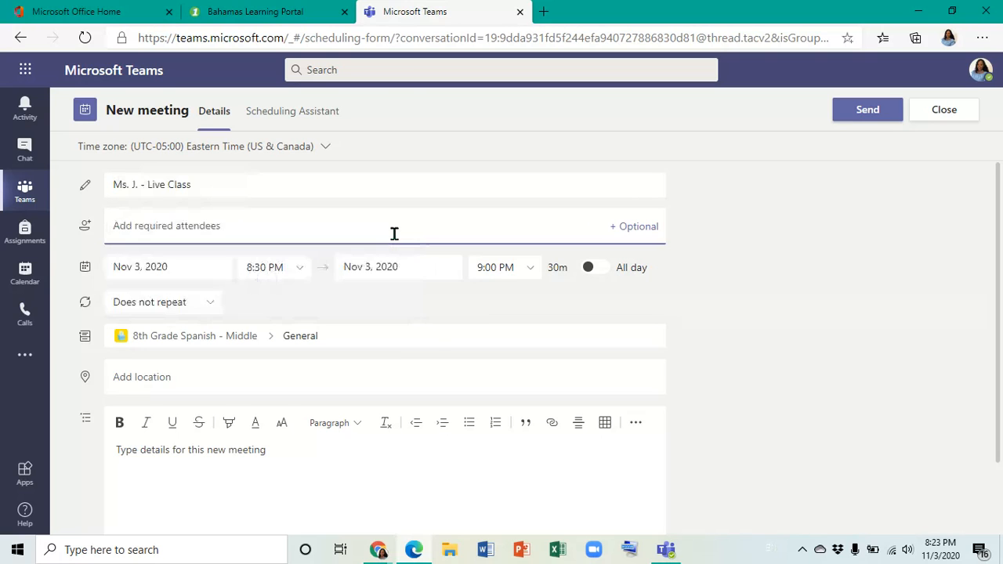
{"action": "type", "text": "@sab"}
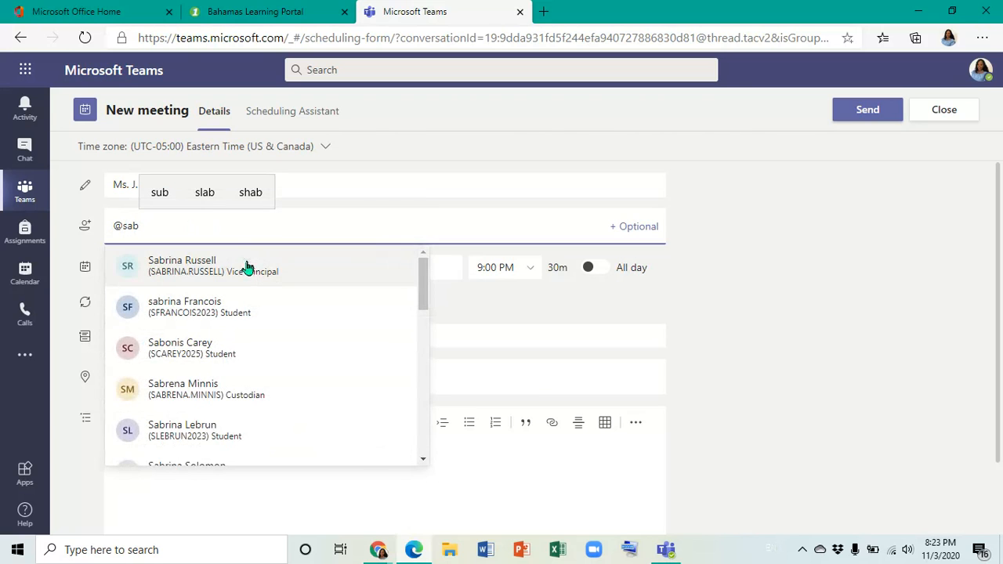
{"action": "left_click", "coordinate": [242, 267]}
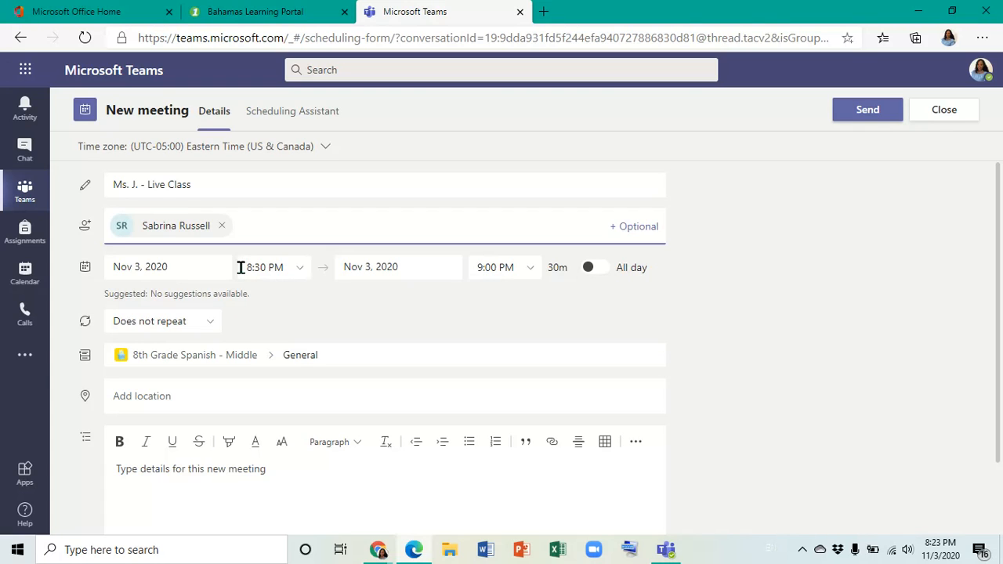
Schedule the meeting for Nov 6, 2020 from 11:00 AM to 12:00 PM, repeating weekly
{"action": "mouse_move", "coordinate": [123, 225]}
{"action": "left_click", "coordinate": [210, 263]}
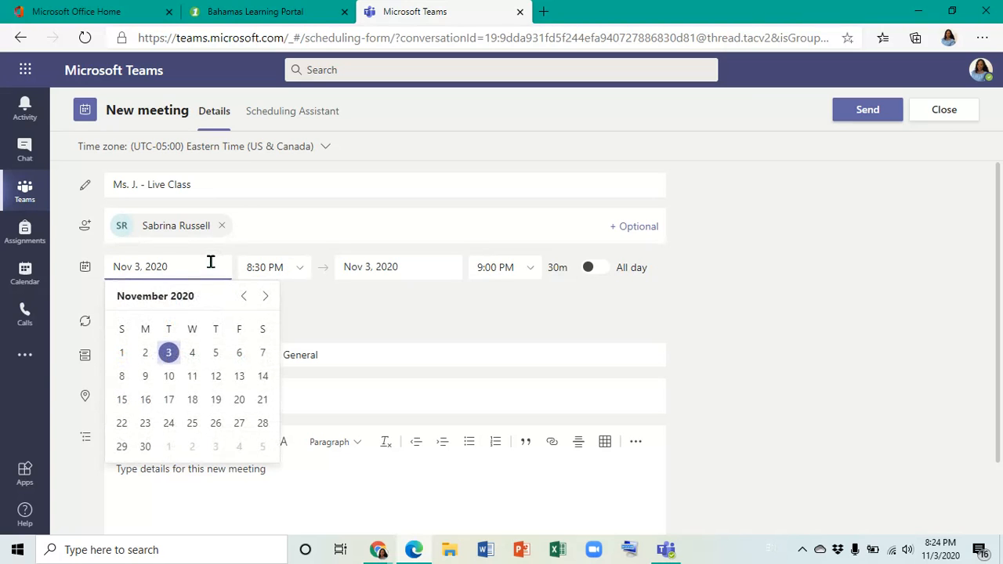
{"action": "left_click", "coordinate": [240, 357]}
{"action": "left_click", "coordinate": [299, 271]}
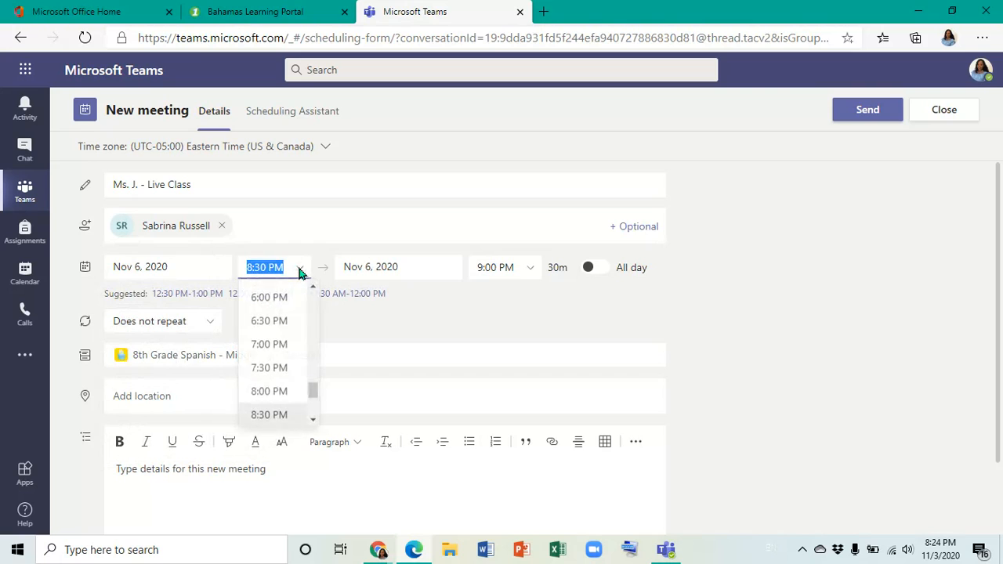
{"action": "left_click_drag", "start_coordinate": [310, 399], "coordinate": [312, 362]}
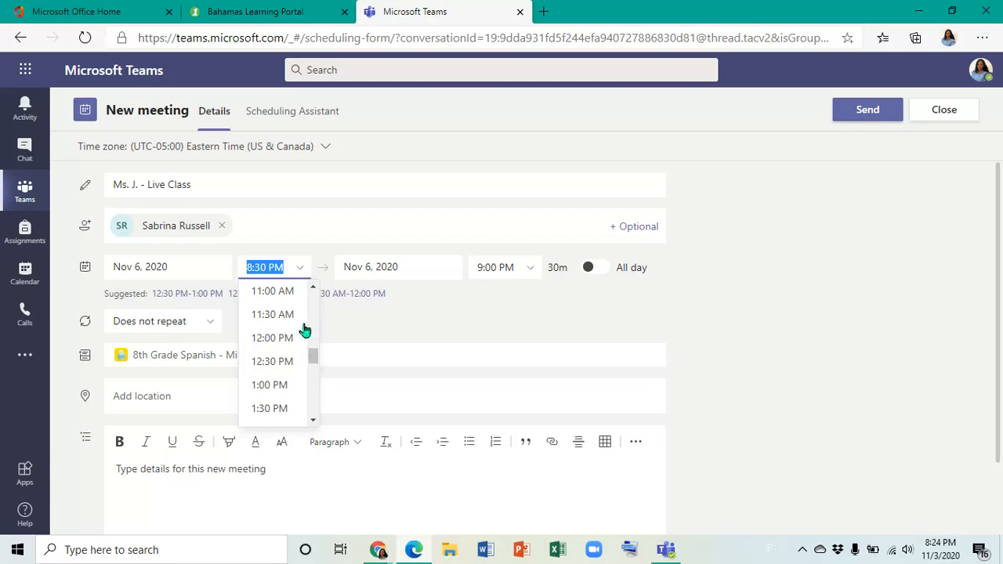
{"action": "left_click", "coordinate": [269, 297]}
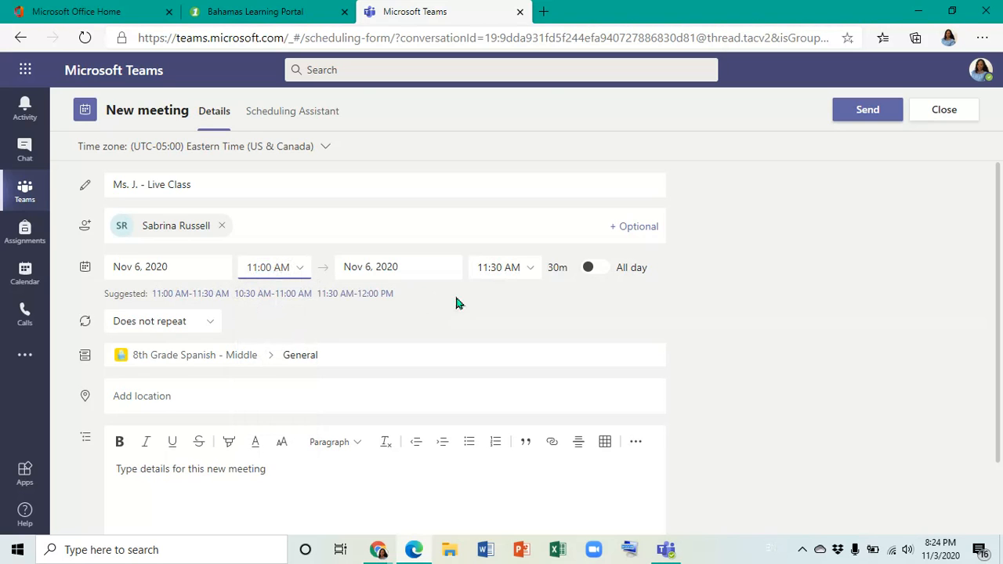
{"action": "left_click", "coordinate": [530, 267]}
{"action": "left_click", "coordinate": [523, 346]}
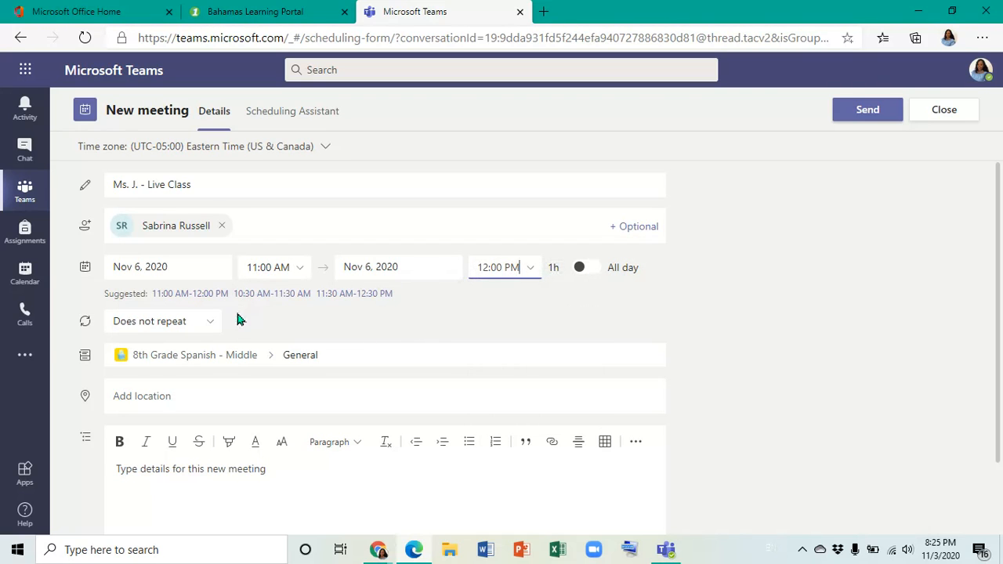
{"action": "left_click", "coordinate": [213, 326]}
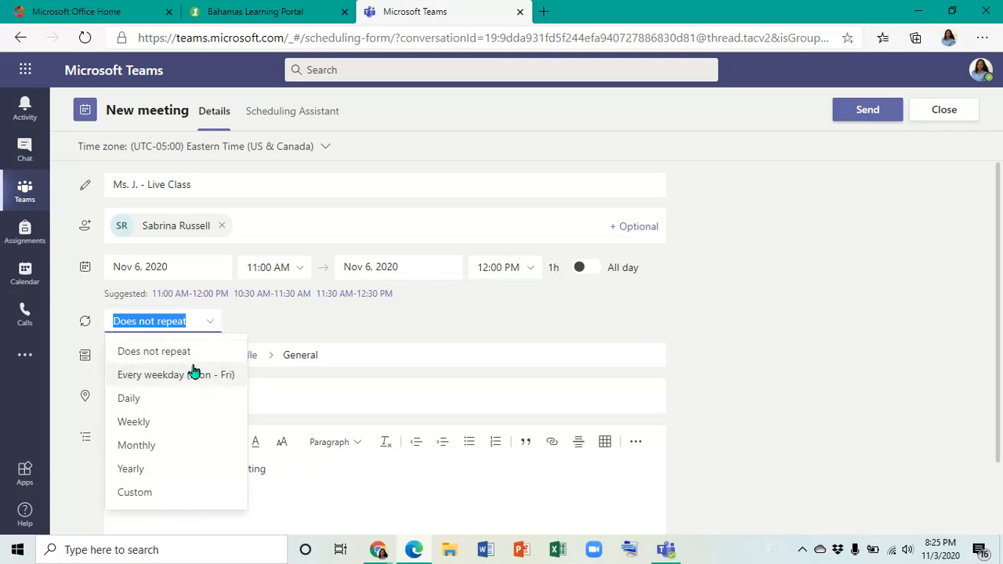
{"action": "left_click", "coordinate": [182, 421]}
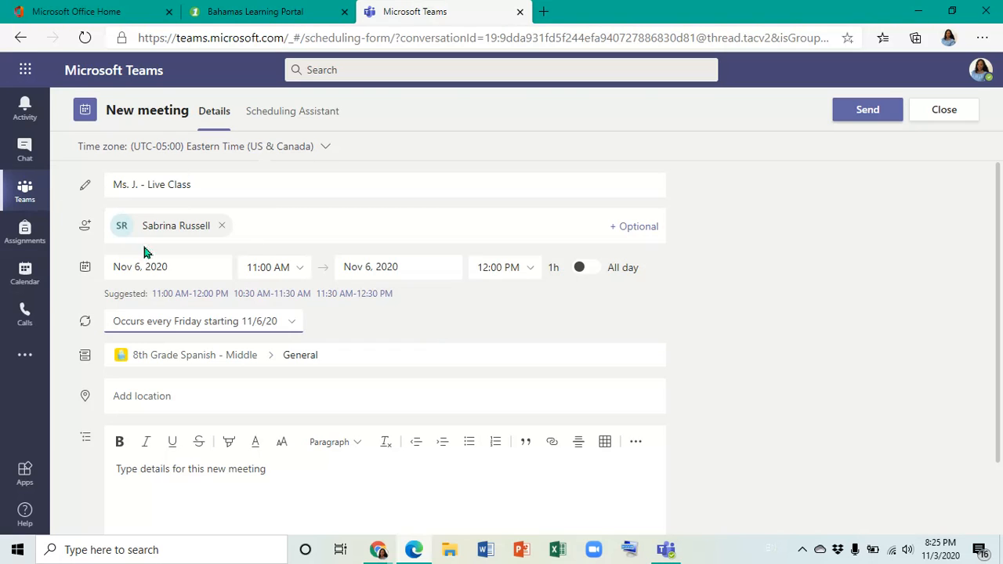
Enter "8th Grade Spanish Live Class with Ms. J." as the meeting's details text
{"action": "left_click", "coordinate": [172, 482]}
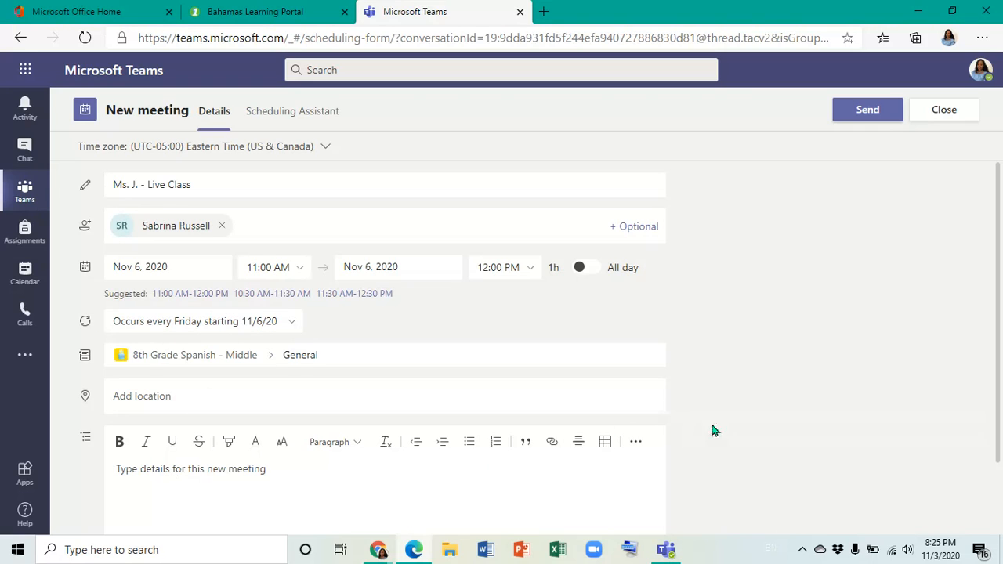
{"action": "type", "text": "Spanish"}
{"action": "key", "text": "BackSpace"}
{"action": "key", "text": "BackSpace"}
{"action": "key", "text": "BackSpace"}
{"action": "key", "text": "BackSpace"}
{"action": "key", "text": "BackSpace"}
{"action": "key", "text": "BackSpace"}
{"action": "key", "text": "BackSpace"}
{"action": "type", "text": "8th Grade Spanish "}
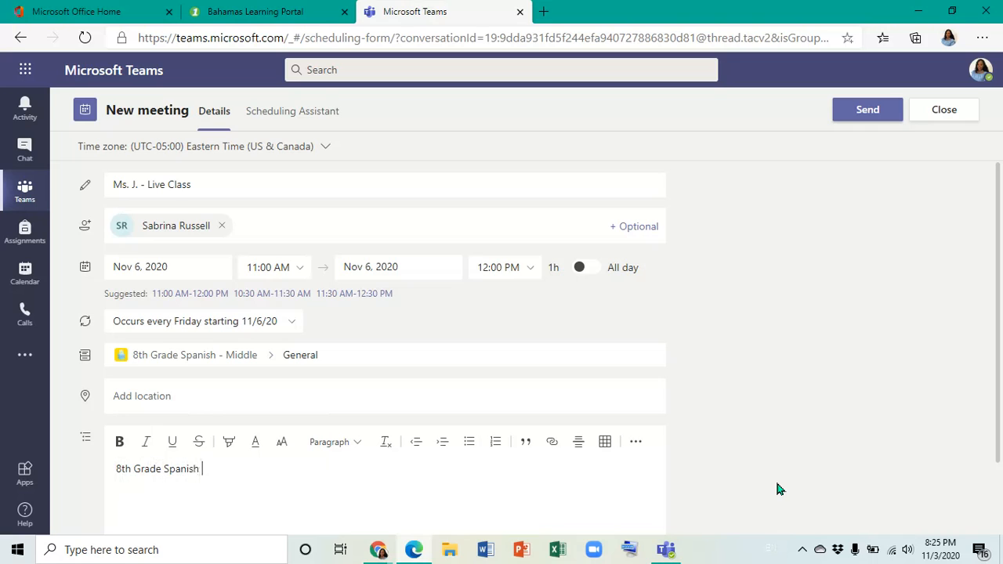
{"action": "type", "text": "Live Class with"}
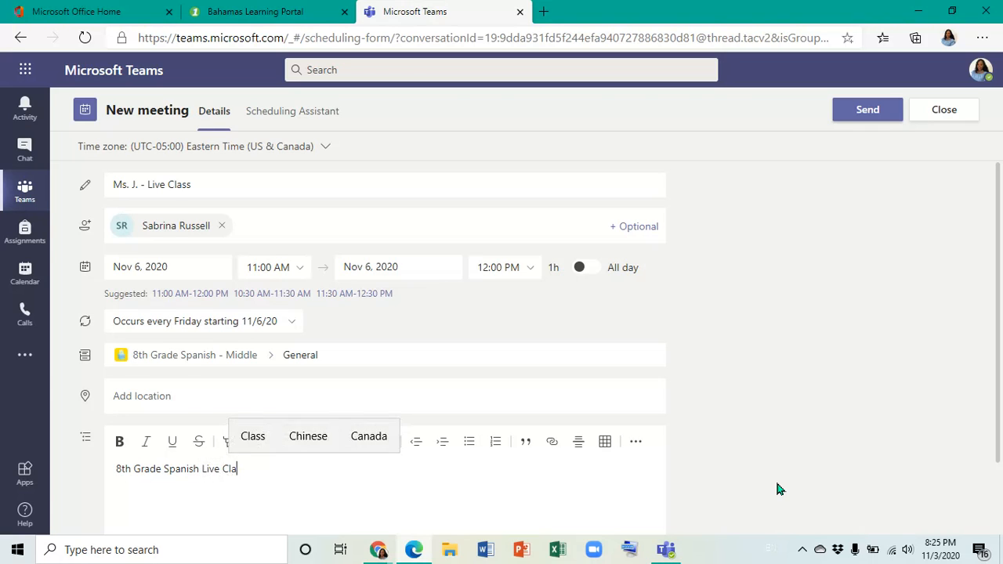
{"action": "key", "text": "BackSpace"}
{"action": "key", "text": "BackSpace"}
{"action": "type", "text": "r"}
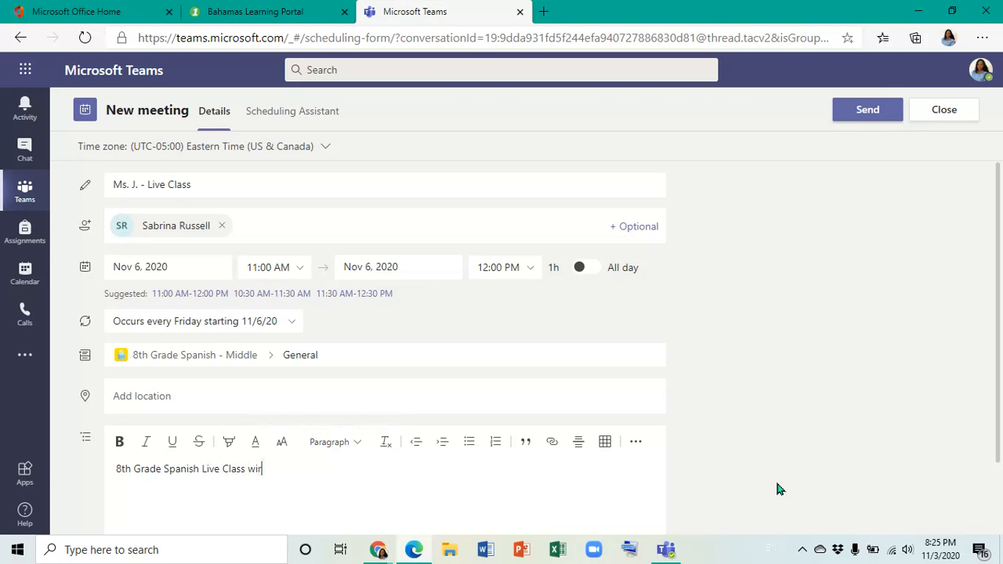
{"action": "type", "text": "Ms. J."}
Format the whole details line in bold, orange and the Large font size
{"action": "left_click_drag", "start_coordinate": [302, 467], "coordinate": [98, 468]}
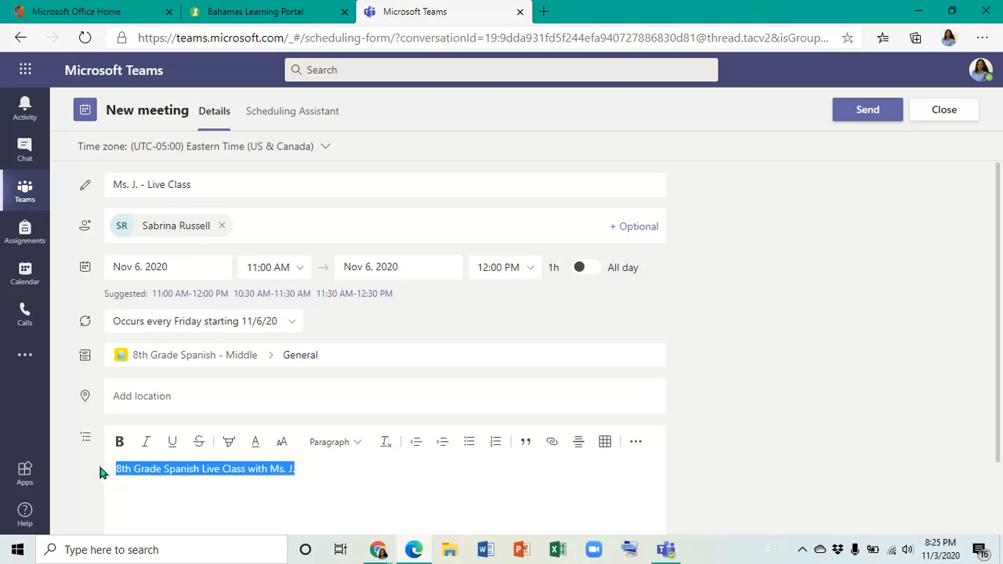
{"action": "left_click", "coordinate": [119, 441]}
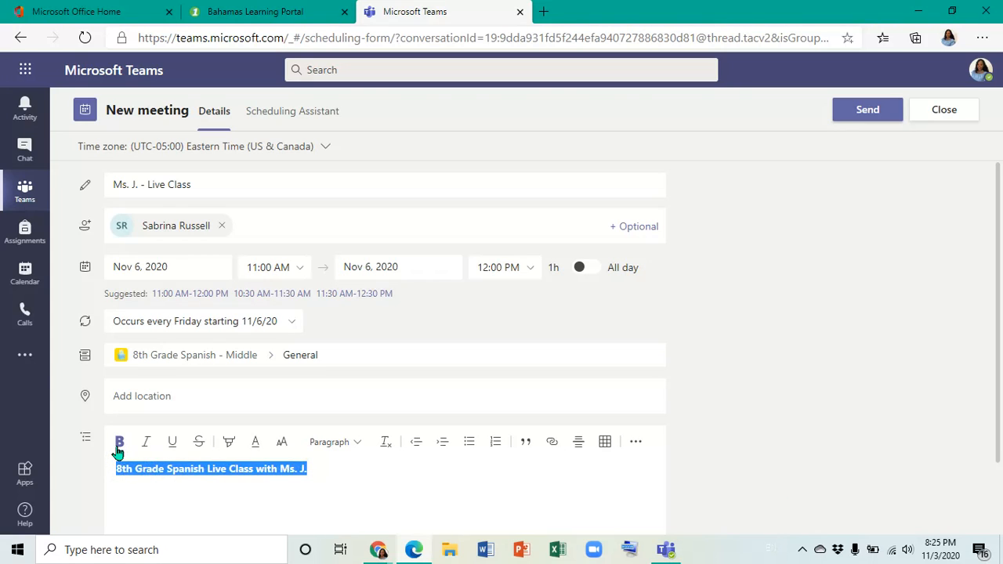
{"action": "left_click", "coordinate": [255, 441]}
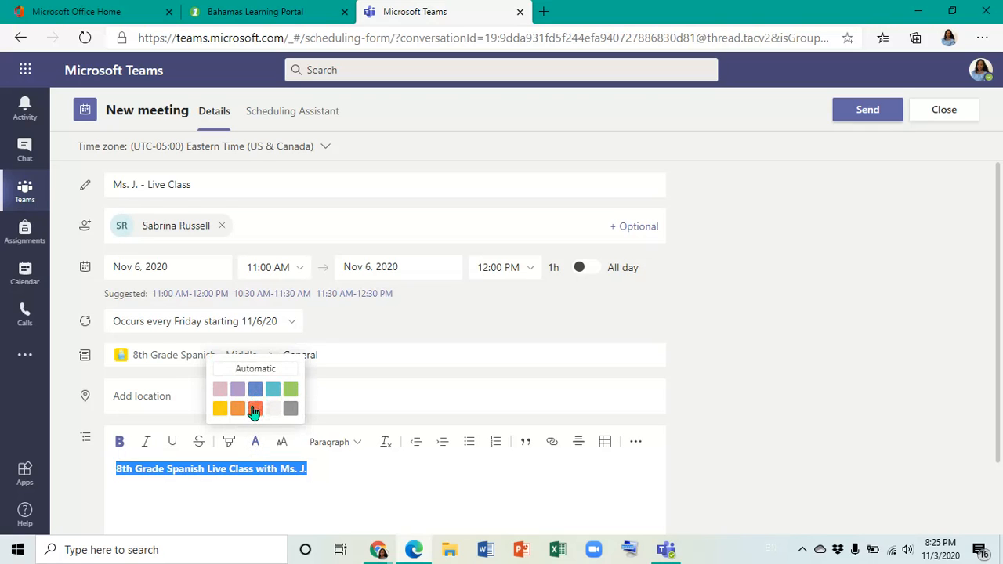
{"action": "left_click", "coordinate": [237, 407]}
{"action": "left_click", "coordinate": [284, 443]}
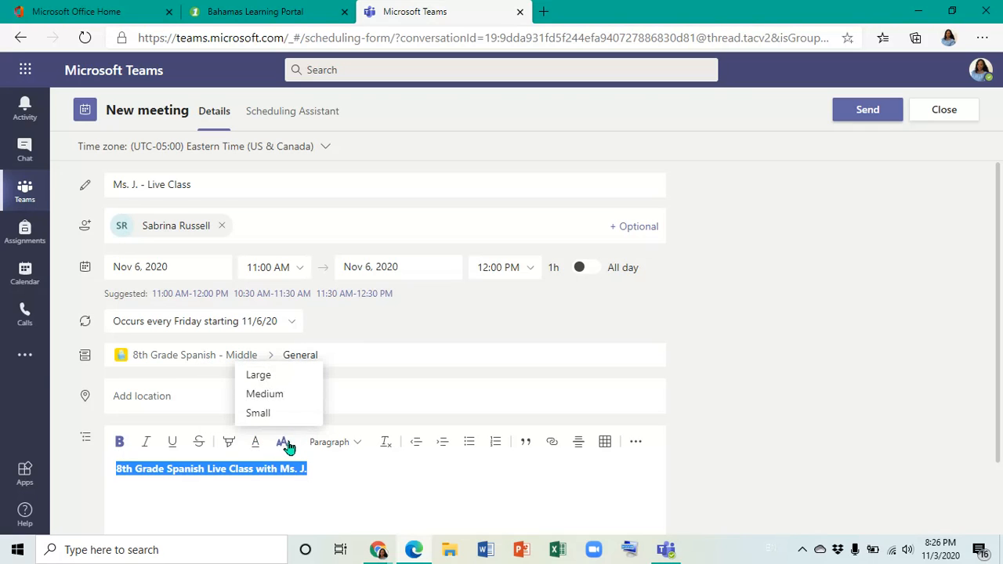
{"action": "left_click", "coordinate": [286, 376]}
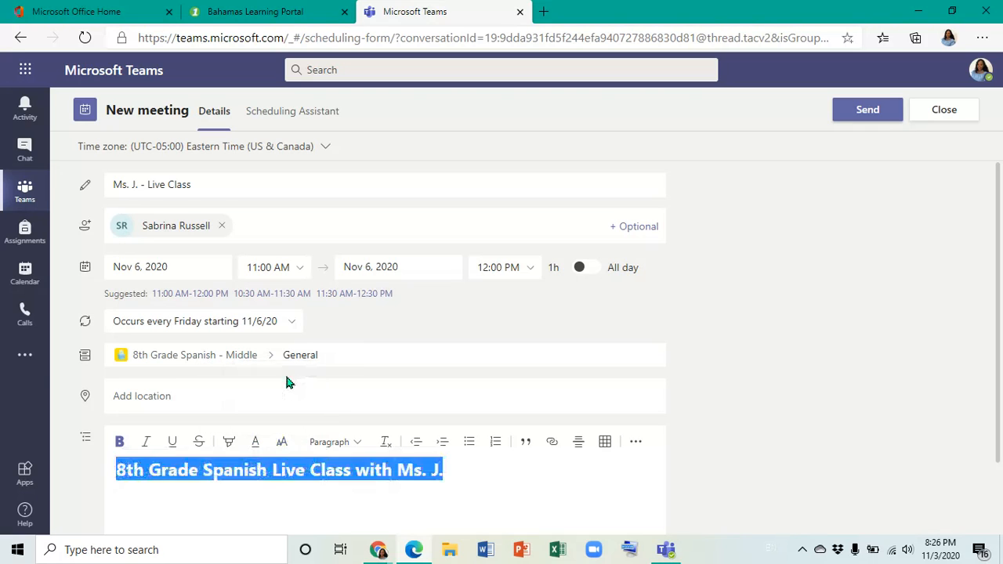
{"action": "left_click", "coordinate": [529, 472]}
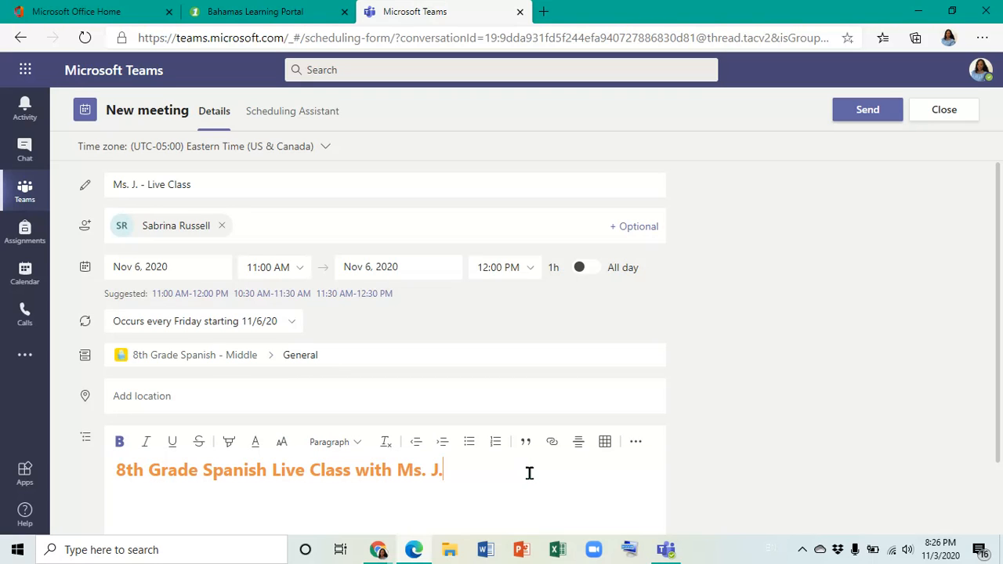
Send the meeting invitation to the channel and clear the mail notifications that cover the posts
{"action": "scroll", "coordinate": [419, 403], "scroll_direction": "down", "scroll_amount": 2}
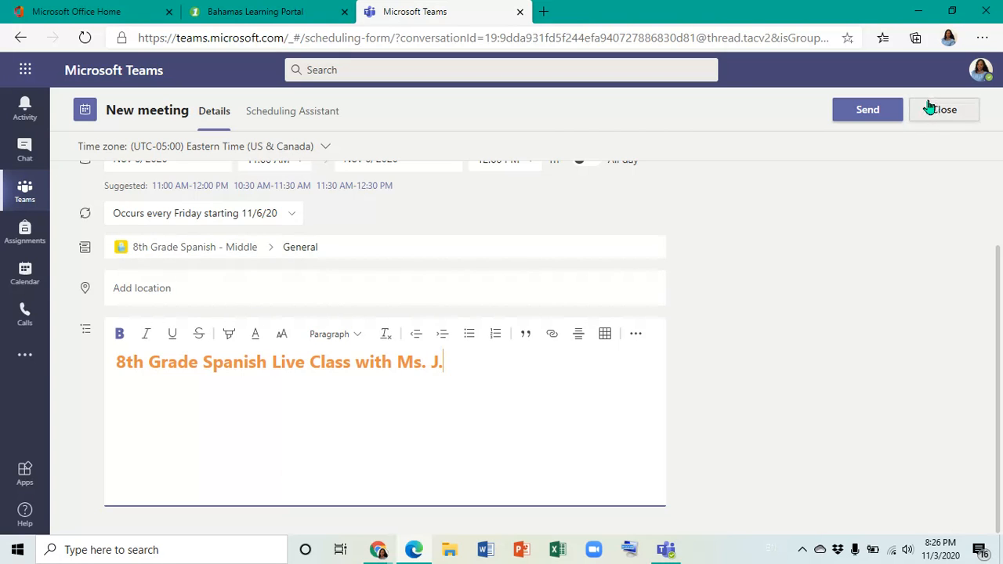
{"action": "left_click", "coordinate": [878, 113]}
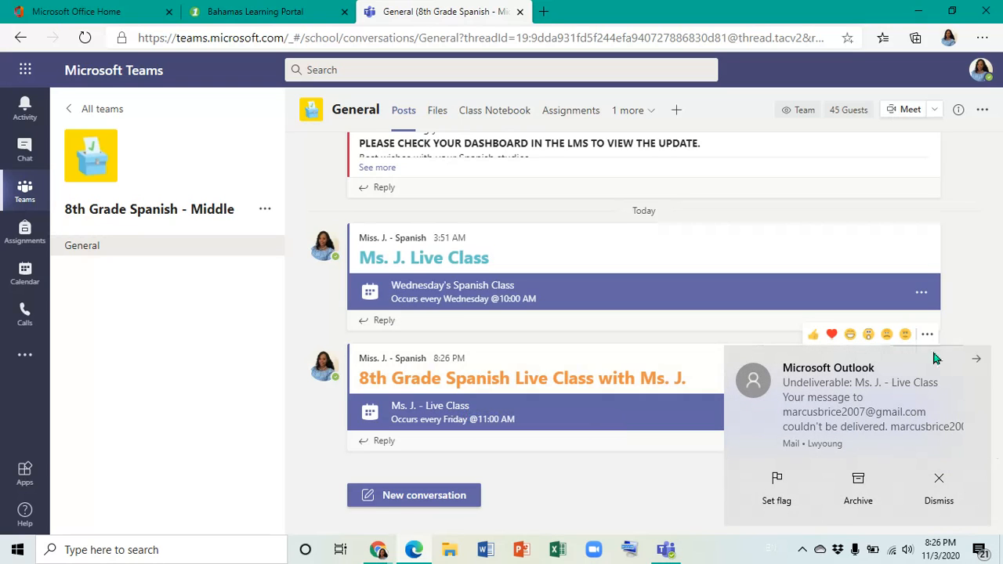
{"action": "left_click", "coordinate": [977, 359]}
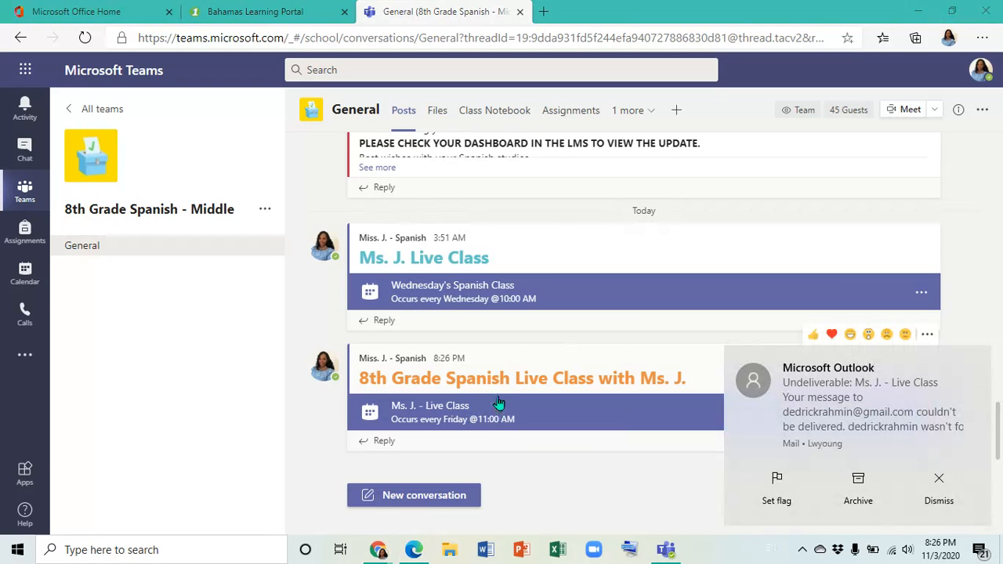
{"action": "left_click", "coordinate": [978, 360]}
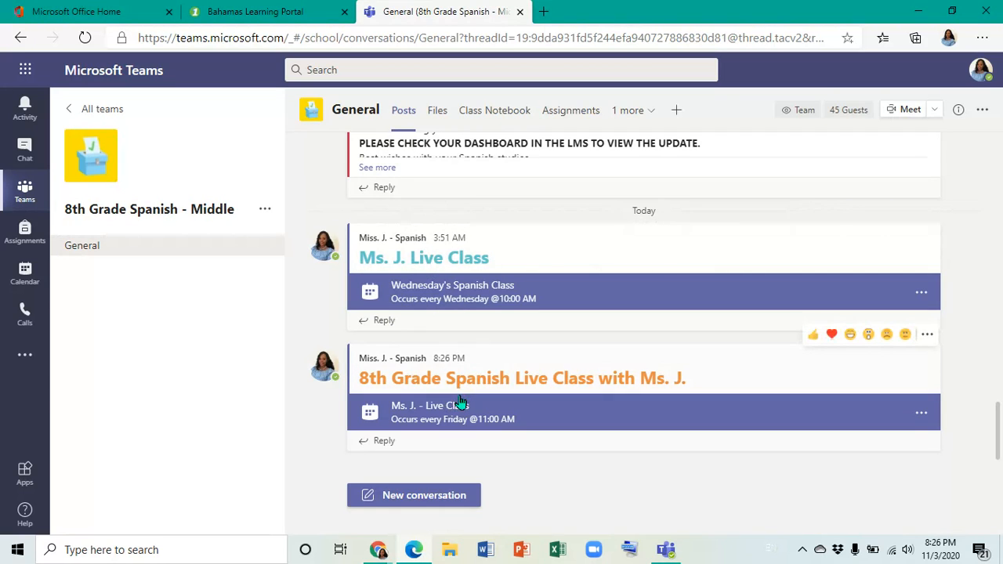
Open the posted Ms. J. - Live Class meeting and append "- FOR FRIDAY" to its orange details line
{"action": "left_click", "coordinate": [430, 413]}
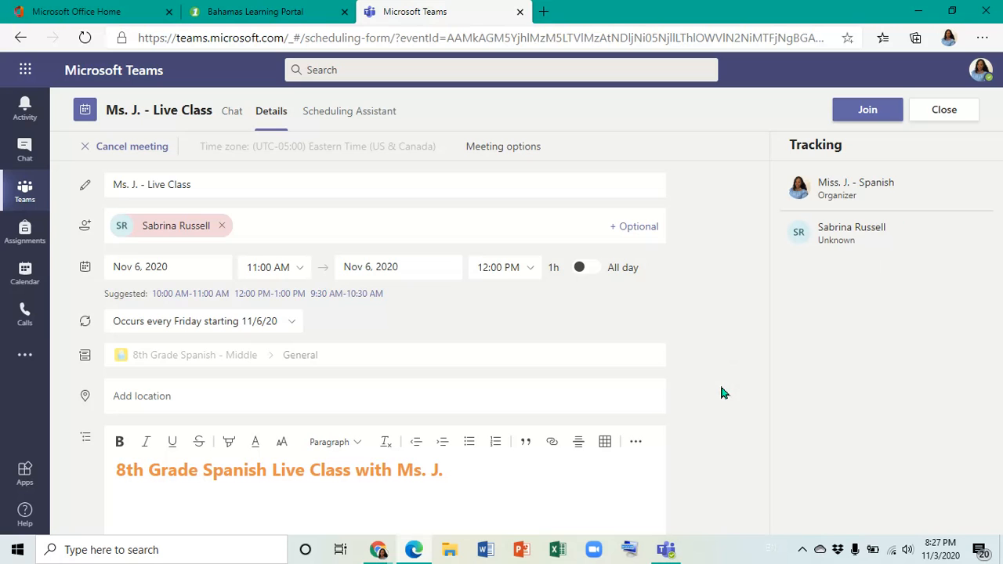
{"action": "scroll", "coordinate": [721, 387], "scroll_direction": "down", "scroll_amount": 3}
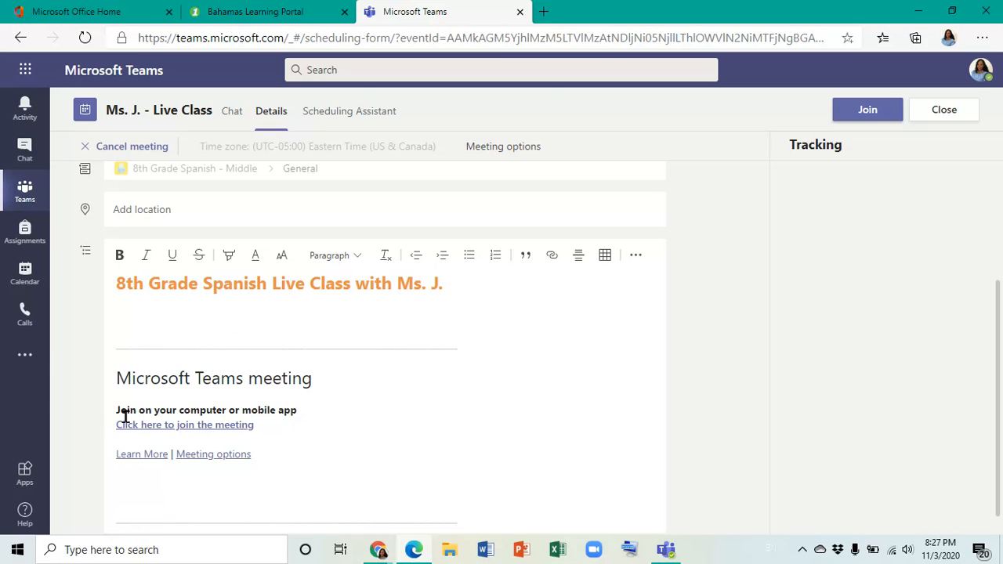
{"action": "right_click", "coordinate": [204, 424]}
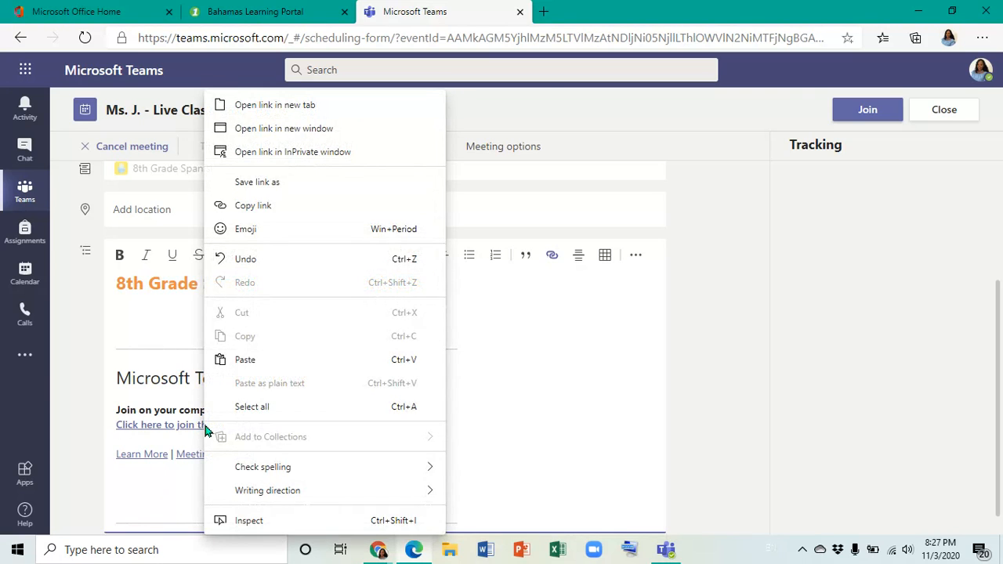
{"action": "left_click", "coordinate": [148, 315]}
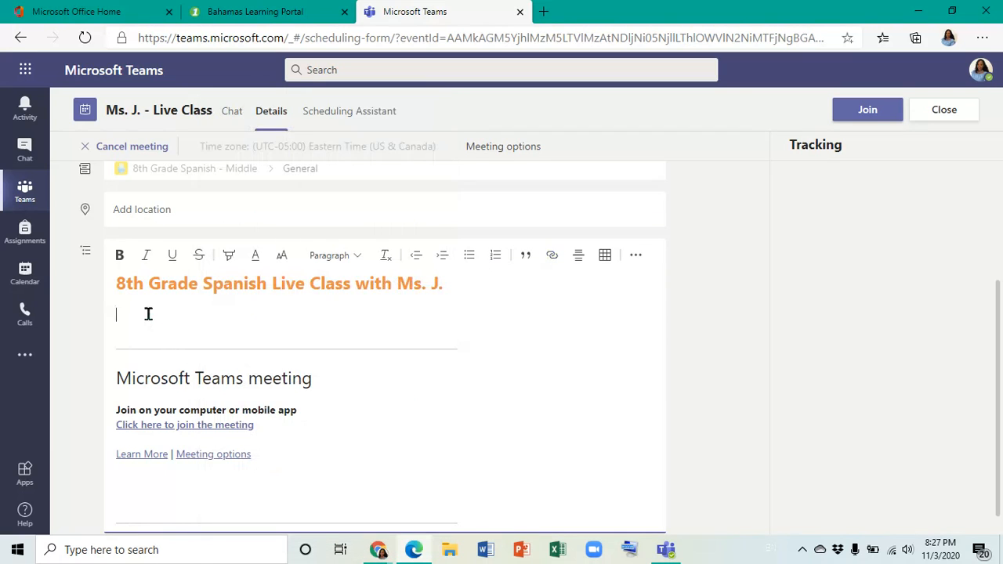
{"action": "left_click", "coordinate": [467, 285]}
{"action": "type", "text": "- FOR FRIDAY"}
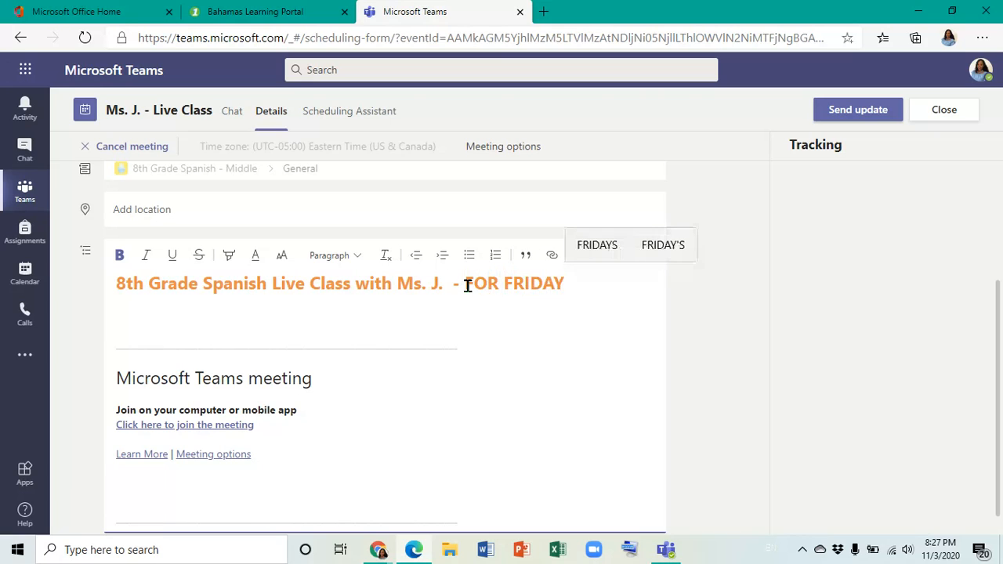
Copy the address of the "Click here to join the meeting" link in the meeting details
{"action": "left_click", "coordinate": [239, 424]}
{"action": "right_click", "coordinate": [240, 426]}
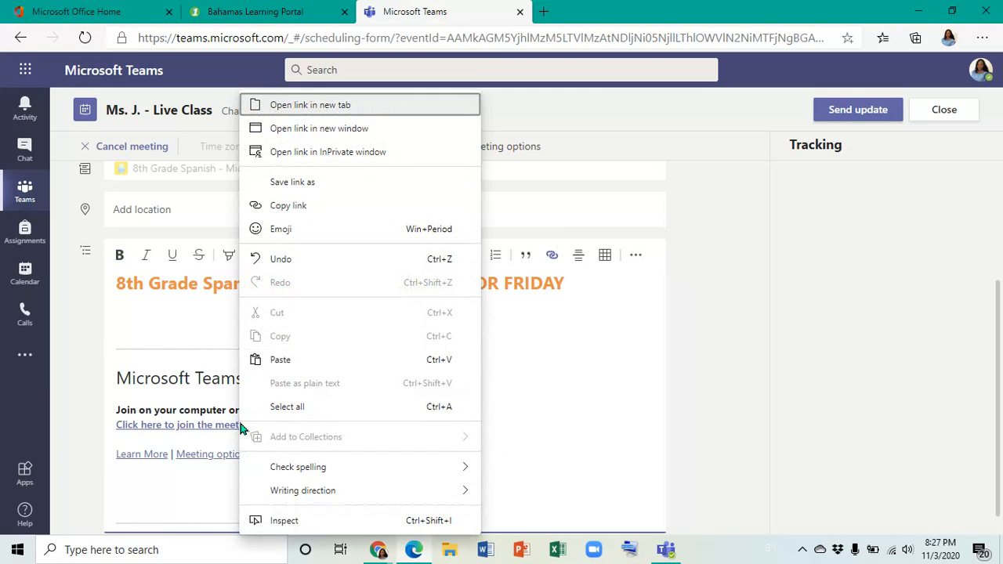
{"action": "left_click", "coordinate": [308, 207]}
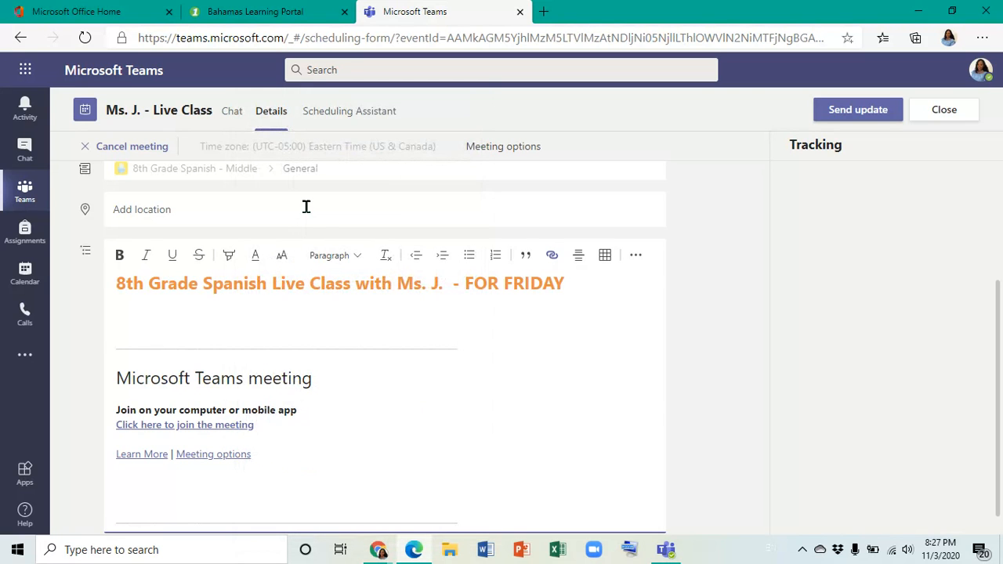
Switch to the Bahamas Learning Portal and paste the copied Teams meeting link as the new session's meeting URL
{"action": "left_click", "coordinate": [271, 12]}
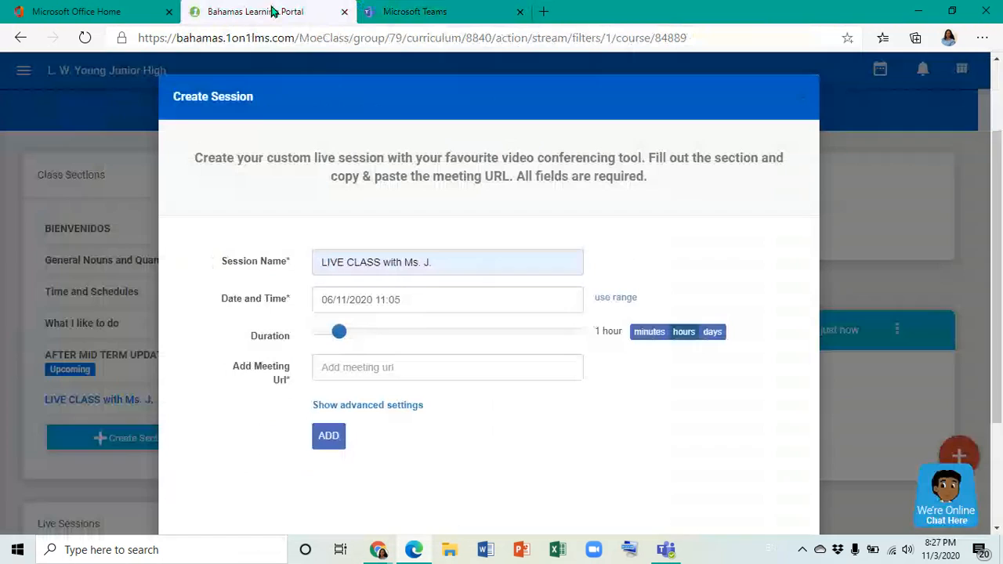
{"action": "left_click", "coordinate": [337, 369]}
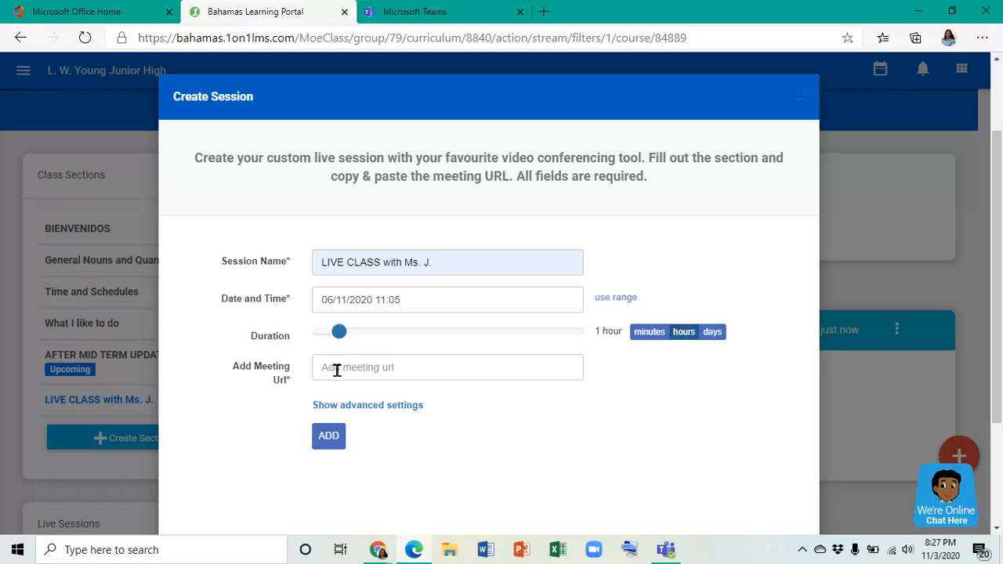
{"action": "left_click", "coordinate": [337, 370]}
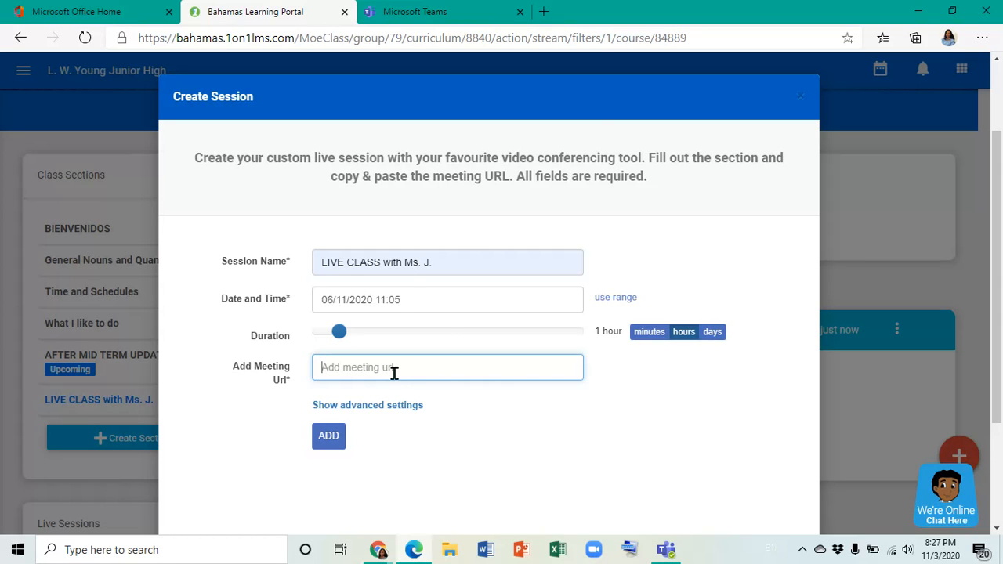
{"action": "right_click", "coordinate": [393, 370]}
{"action": "left_click", "coordinate": [448, 204]}
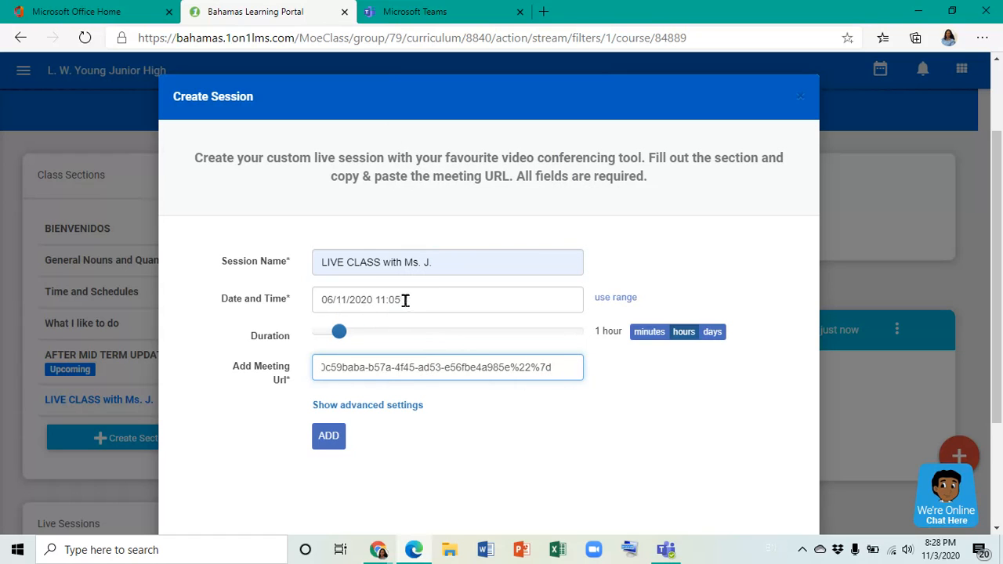
Append "FOR FRIDAYS" to the session name in the Create Session form
{"action": "left_click", "coordinate": [471, 257]}
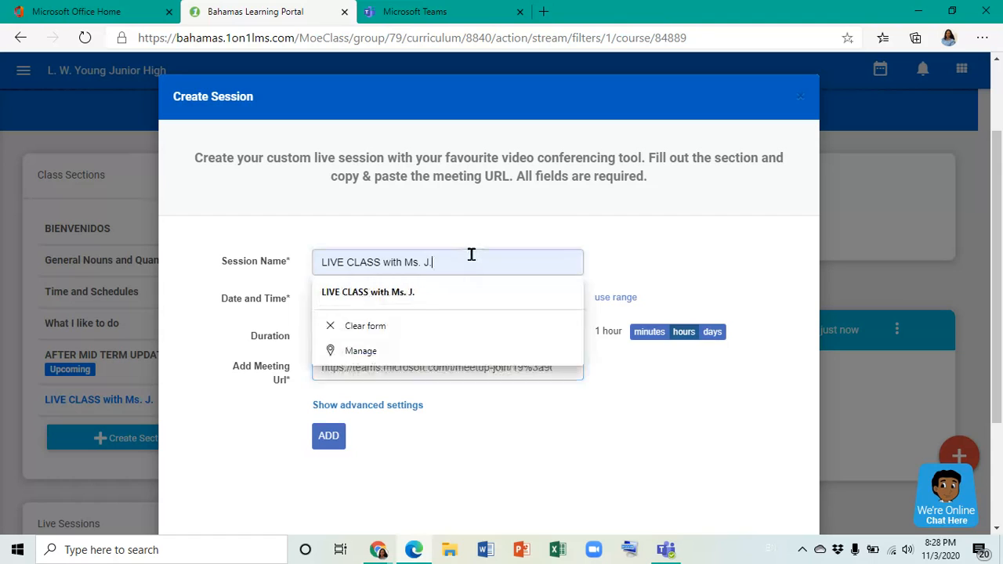
{"action": "type", "text": "FOR FRIDAYS"}
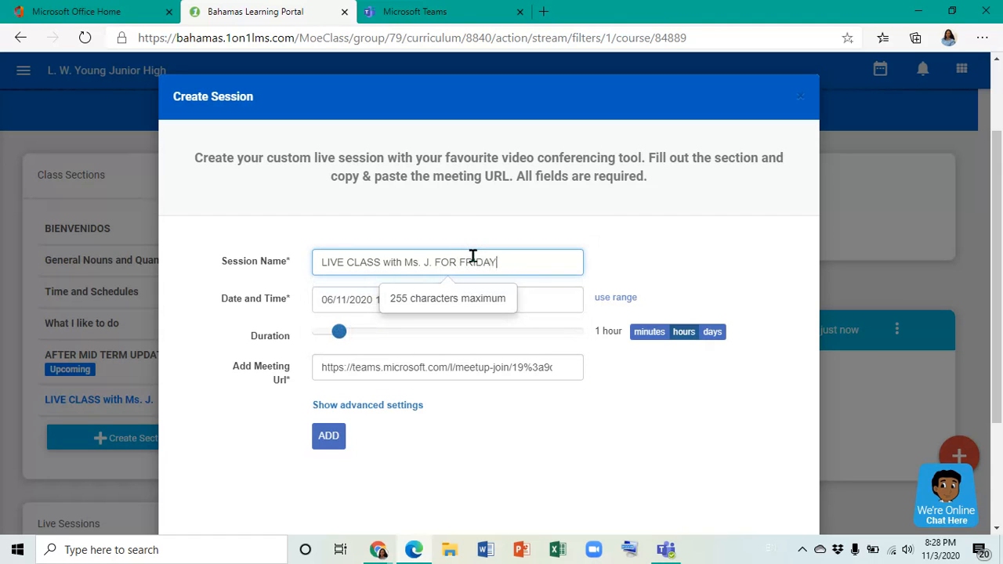
{"action": "left_click", "coordinate": [487, 442]}
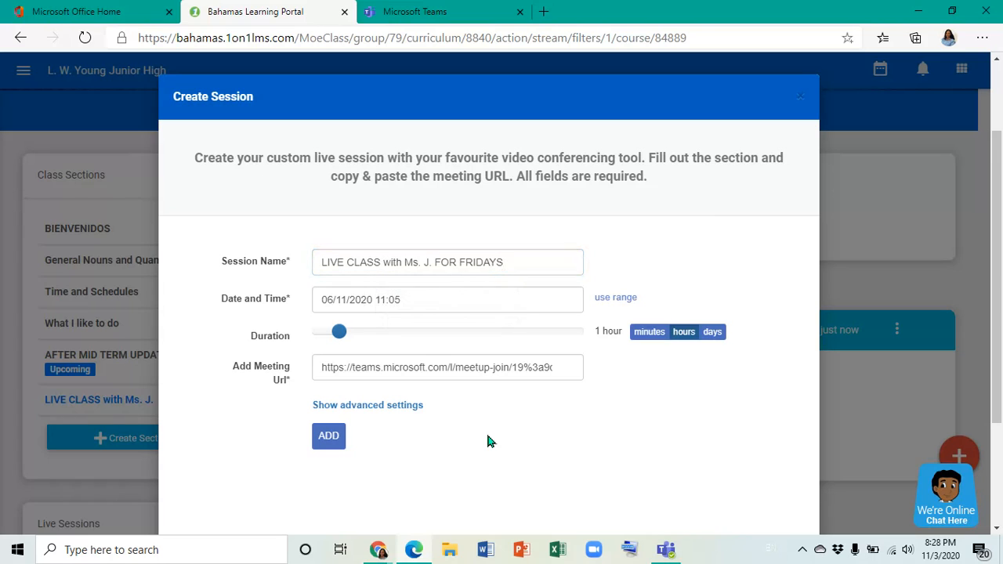
Replace the word "FOR" in the session name with lowercase "for" and remove the extra space after it
{"action": "double_click", "coordinate": [445, 263]}
{"action": "type", "text": "on"}
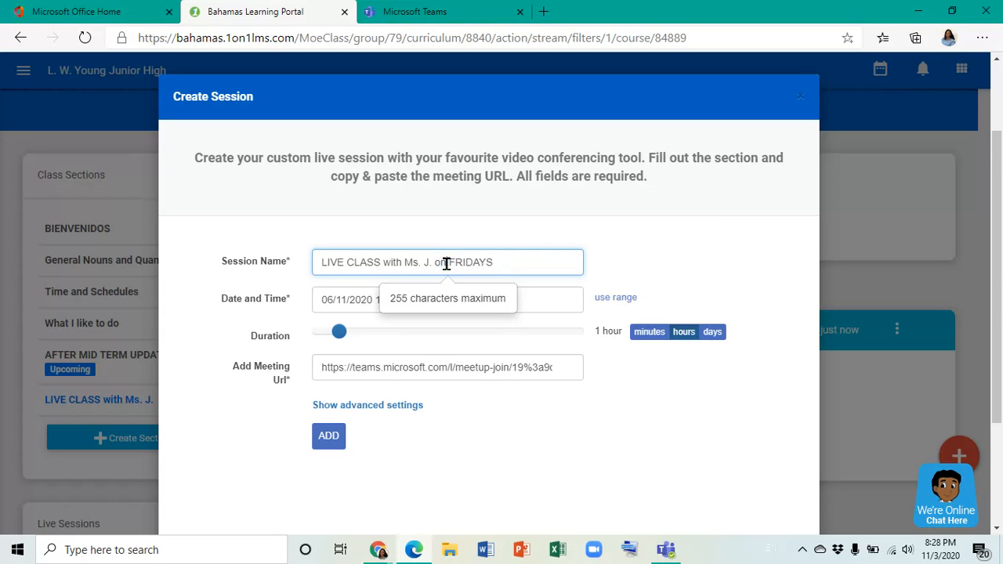
{"action": "key", "text": "BackSpace"}
{"action": "key", "text": "BackSpace"}
{"action": "type", "text": "for"}
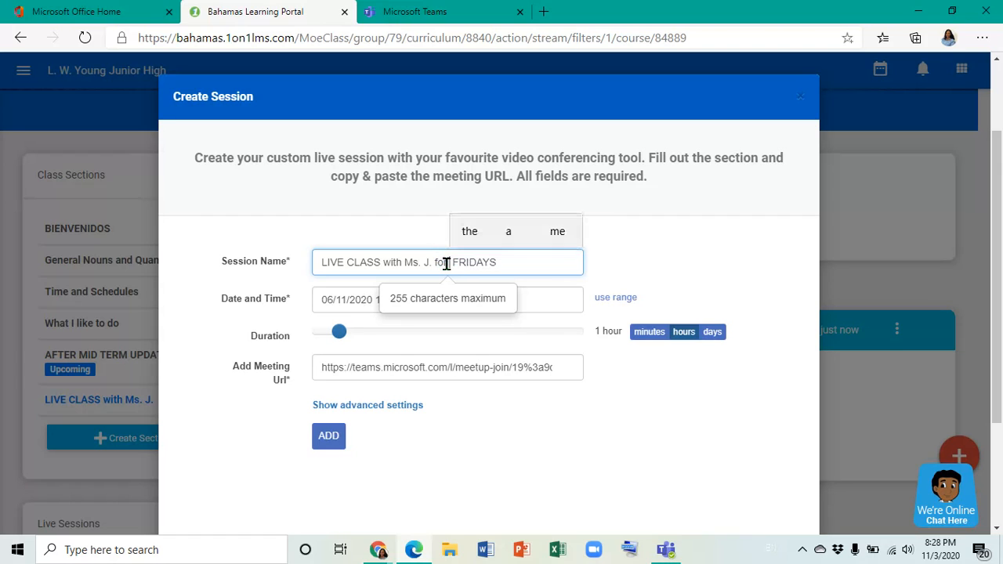
{"action": "key", "text": "Delete"}
Change the ending of the session name to "FRIDAY CLASSES" and add the session to the class
{"action": "left_click", "coordinate": [510, 263]}
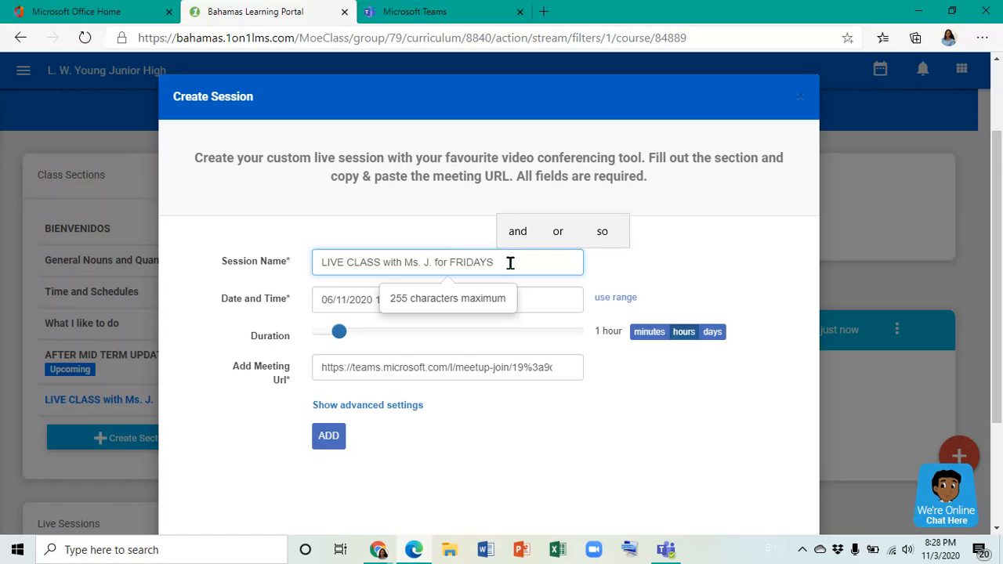
{"action": "key", "text": "BackSpace"}
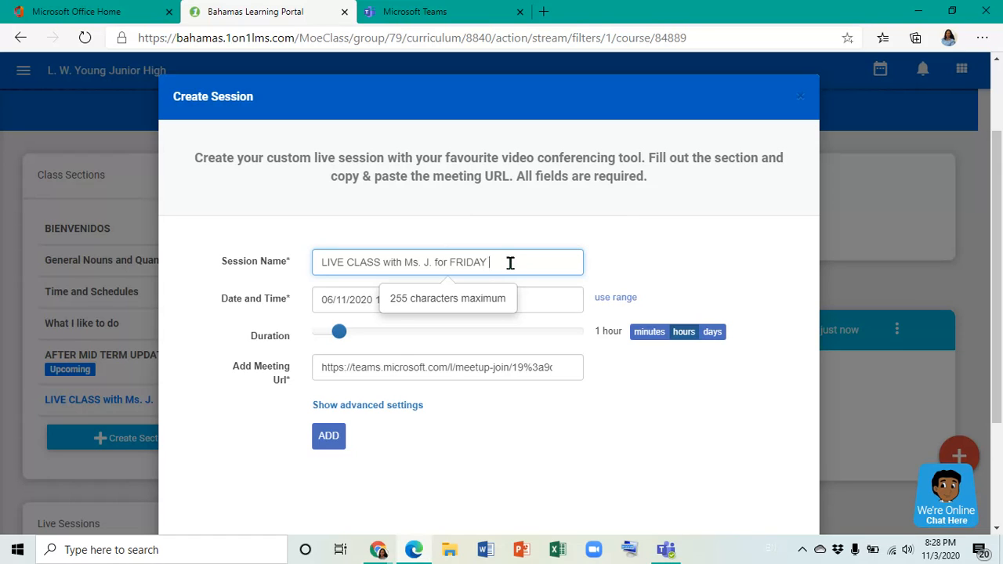
{"action": "type", "text": "CLASSES"}
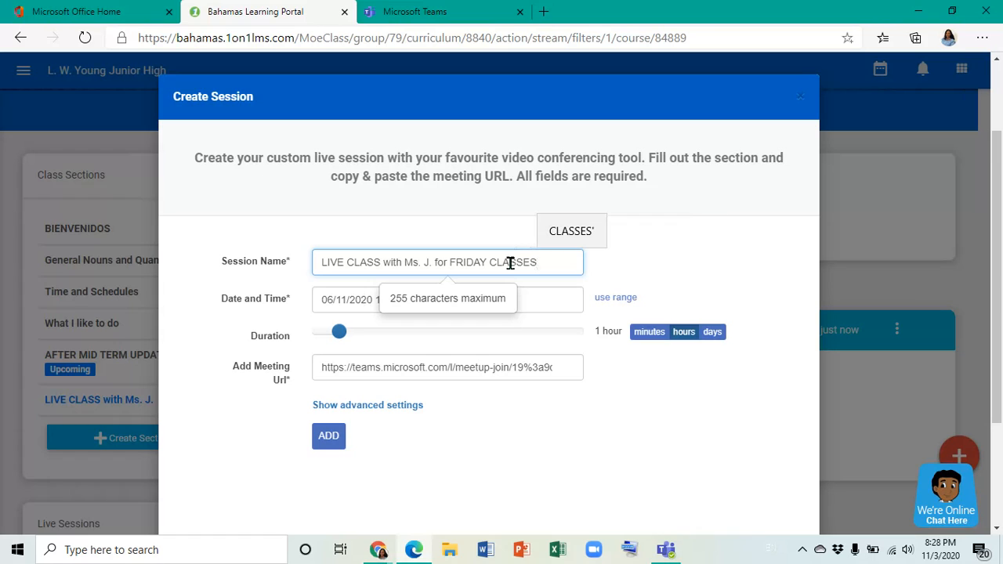
{"action": "left_click", "coordinate": [564, 462]}
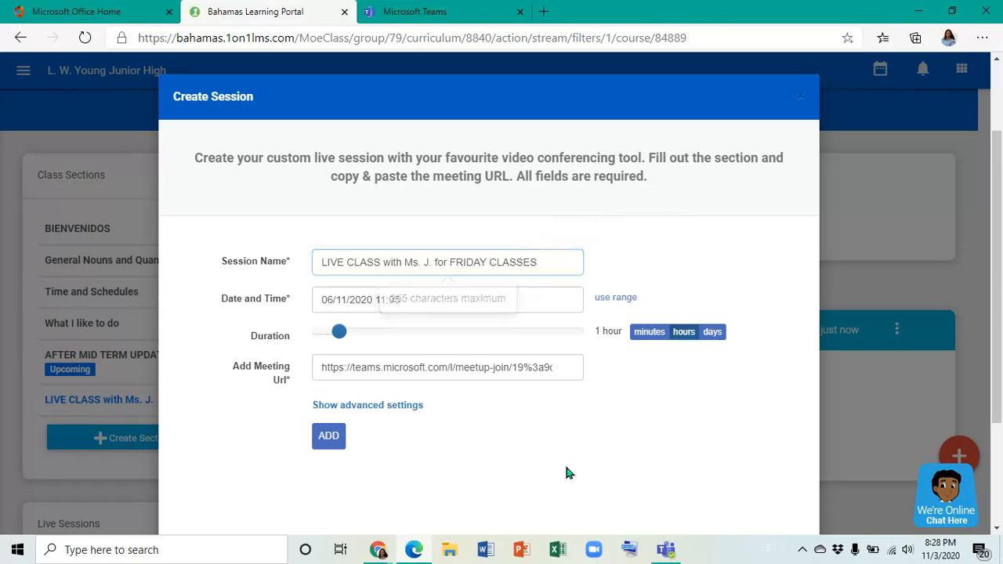
{"action": "left_click", "coordinate": [329, 437]}
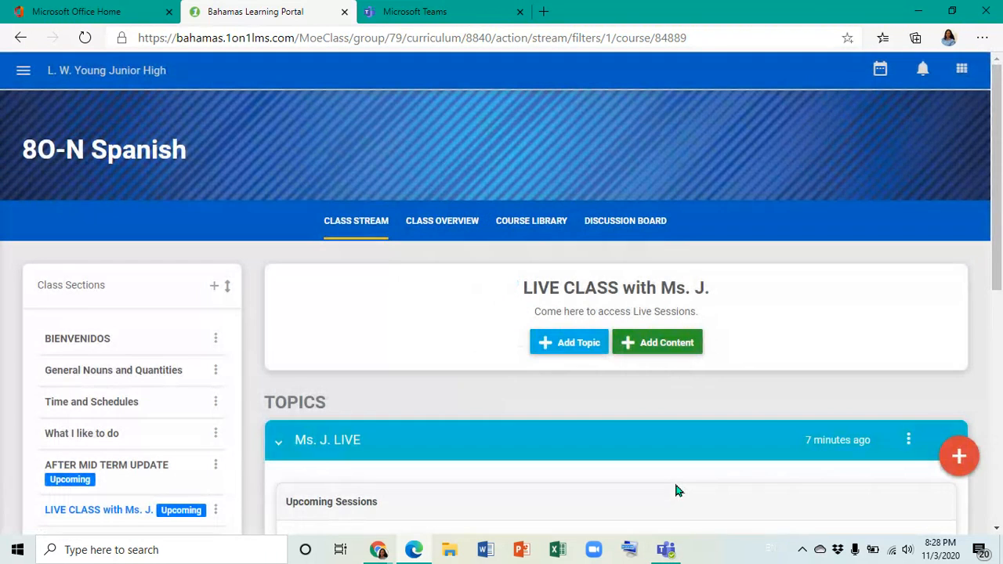
Review the new Friday session's details under the Ms. J. LIVE topic and its entry among the live sessions
{"action": "left_click_drag", "start_coordinate": [996, 186], "coordinate": [996, 292]}
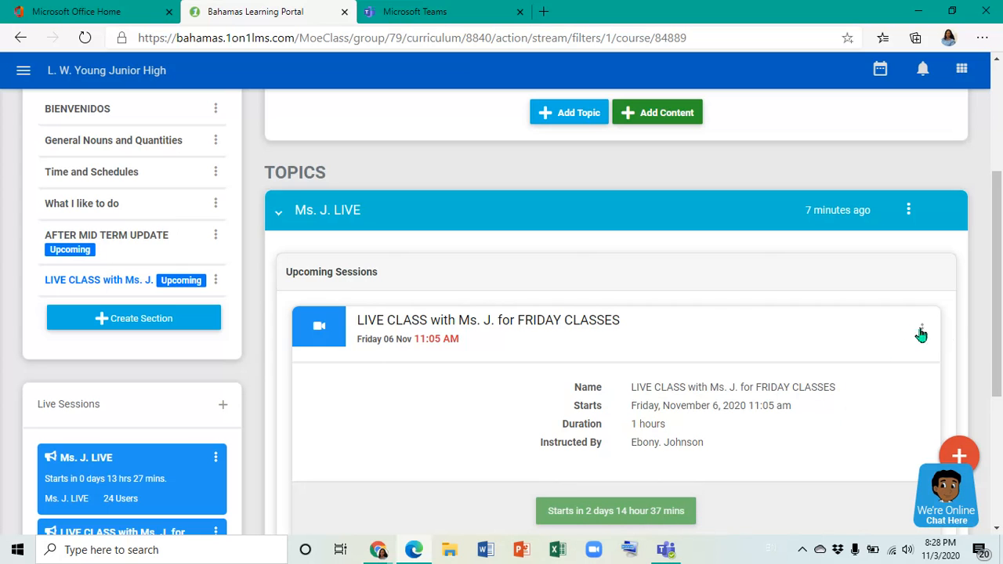
{"action": "scroll", "coordinate": [999, 374], "scroll_direction": "down", "scroll_amount": 3}
{"action": "scroll", "coordinate": [999, 375], "scroll_direction": "down", "scroll_amount": 5}
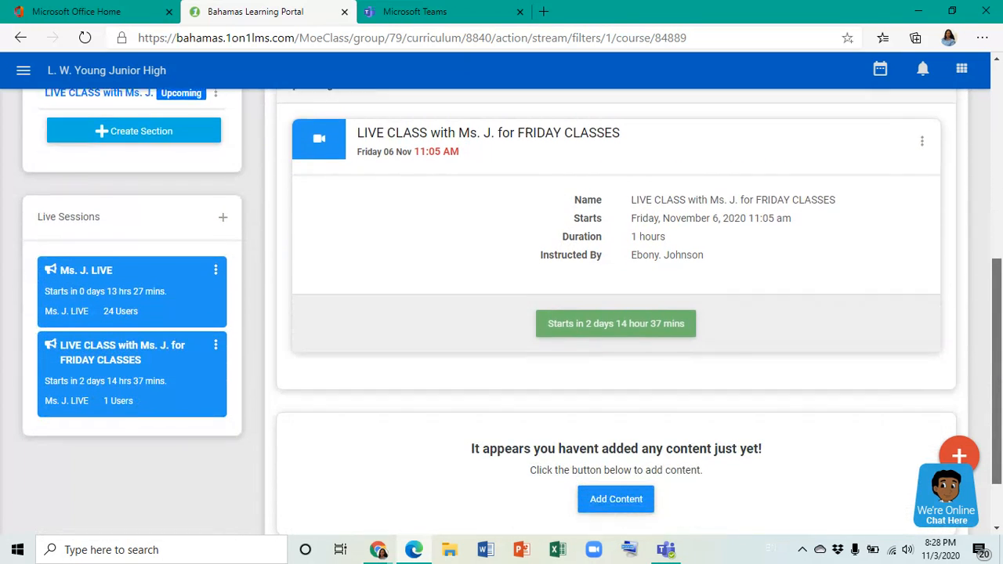
{"action": "scroll", "coordinate": [1000, 375], "scroll_direction": "up", "scroll_amount": 1}
{"action": "scroll", "coordinate": [1000, 344], "scroll_direction": "up", "scroll_amount": 4}
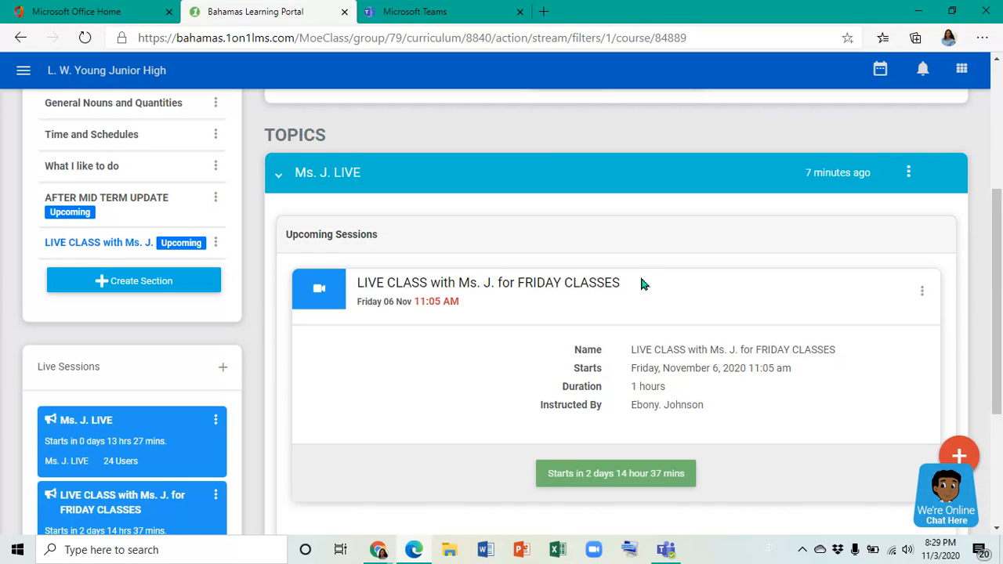
{"action": "left_click_drag", "start_coordinate": [999, 207], "coordinate": [999, 155]}
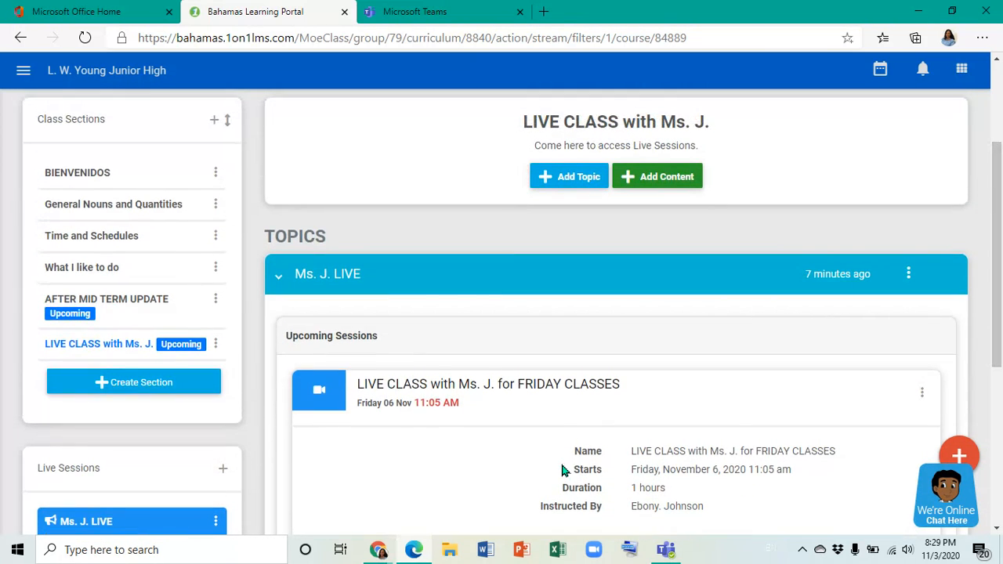